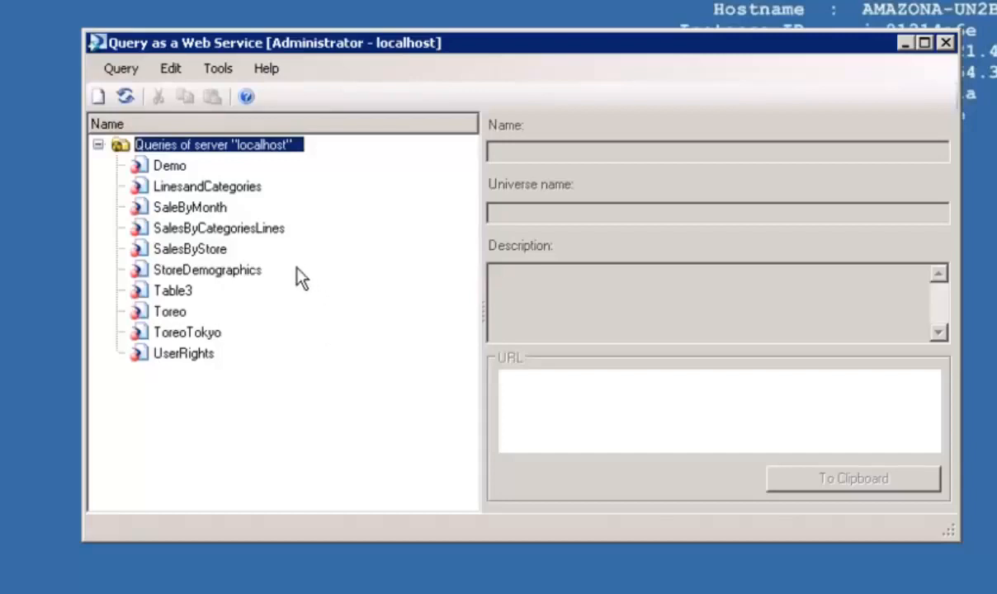
# Review the details of the SaleByMonth, SalesByCategoriesLines, SalesByStore and StoreDemographics queries.
pyautogui.click(217, 210)
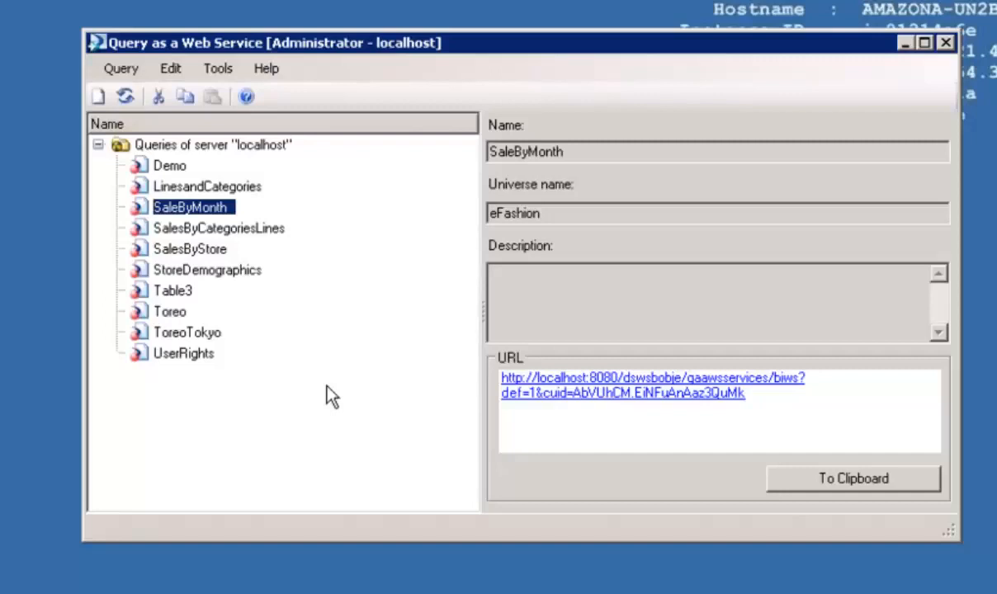
pyautogui.click(220, 230)
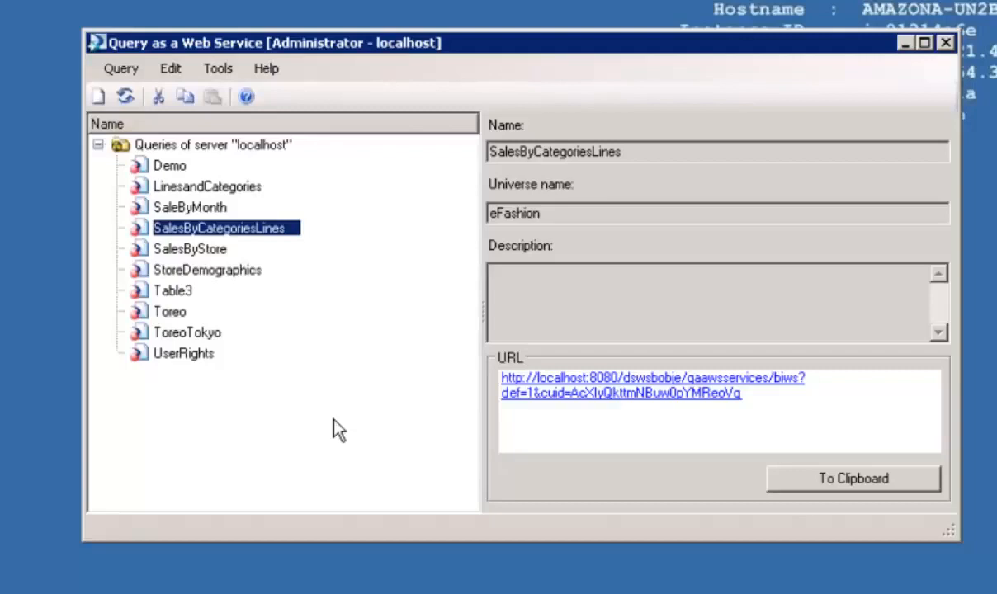
pyautogui.click(213, 249)
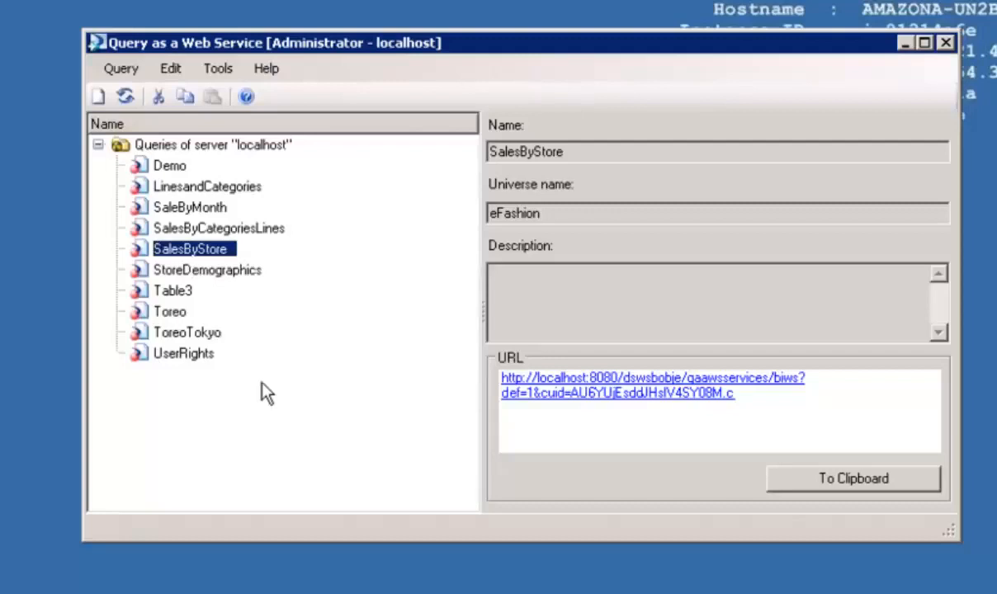
pyautogui.click(243, 272)
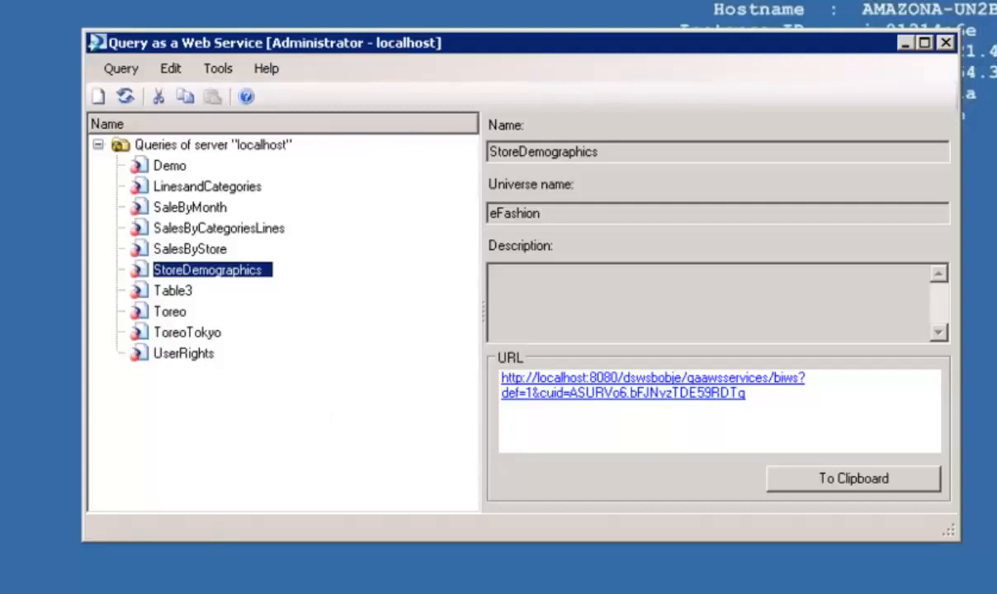
# Switch to ODBC Data Source Administrator and create a system data source with the Toreo Data - SAP Business Objects QaaWS Trial driver.
pyautogui.hotkey('alt', 'Tab')
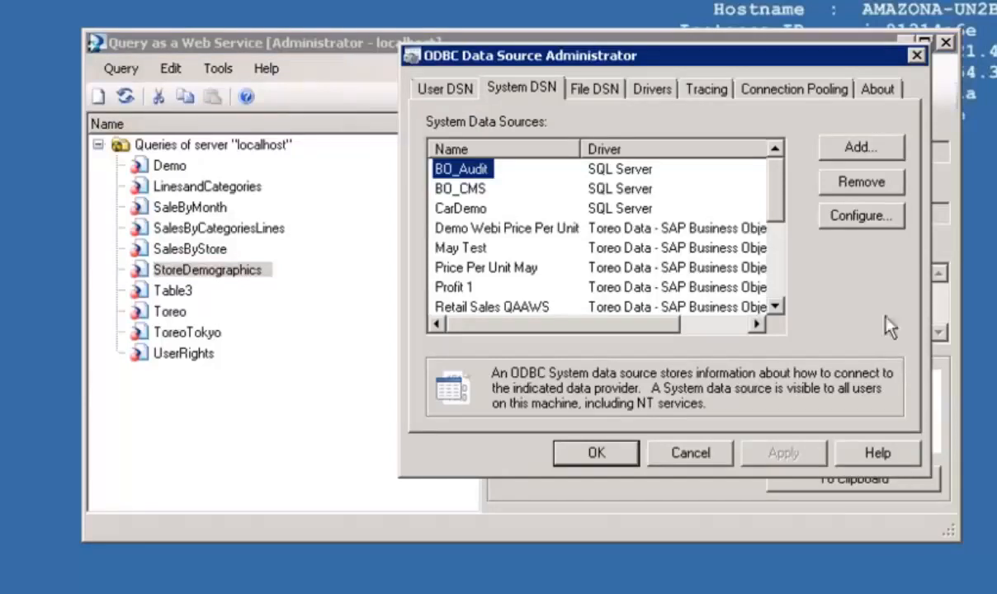
pyautogui.click(875, 151)
pyautogui.scroll(-1, 897, 192)
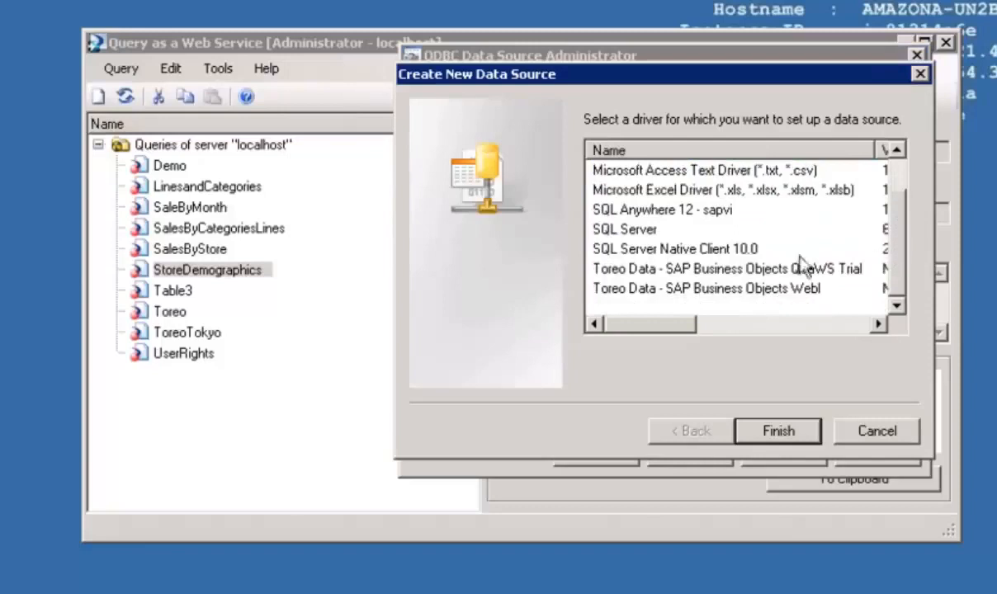
pyautogui.click(750, 272)
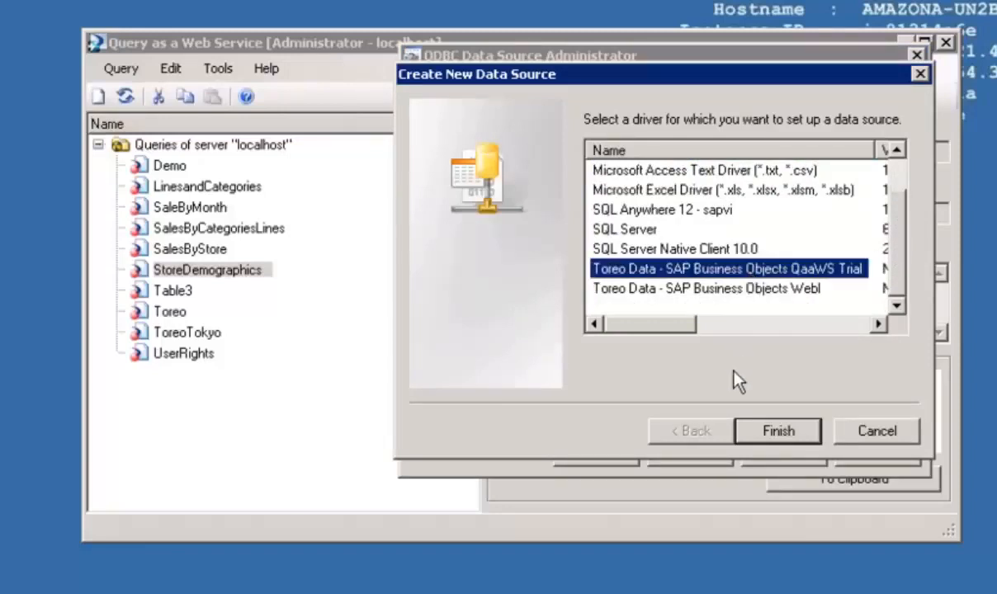
pyautogui.click(775, 432)
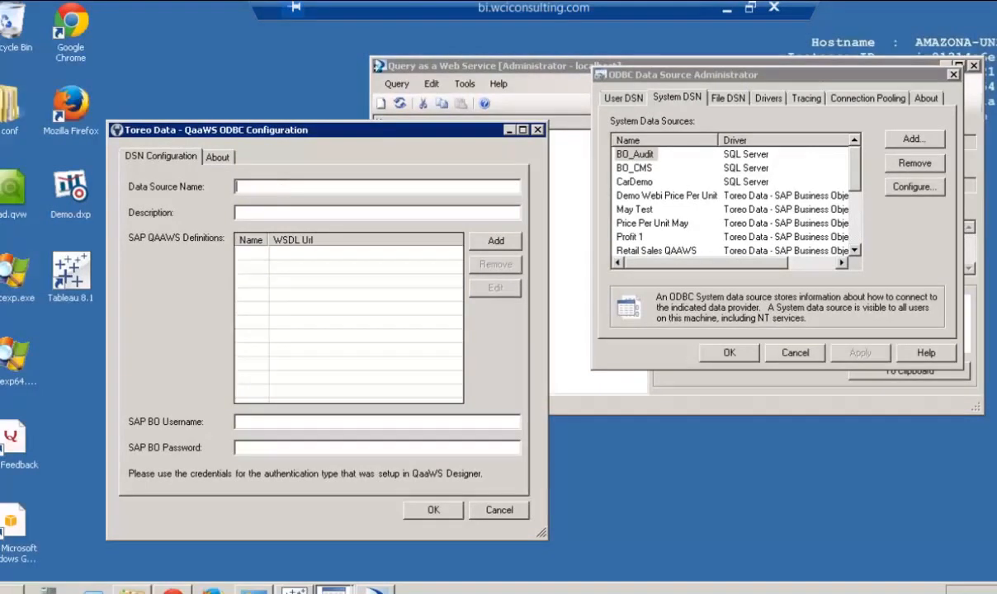
# Name the data source "Retail Sales" and describe it as "All Retail Sales Information".
pyautogui.write('Retail Sales')
pyautogui.click(296, 214)
pyautogui.write('All Retail')
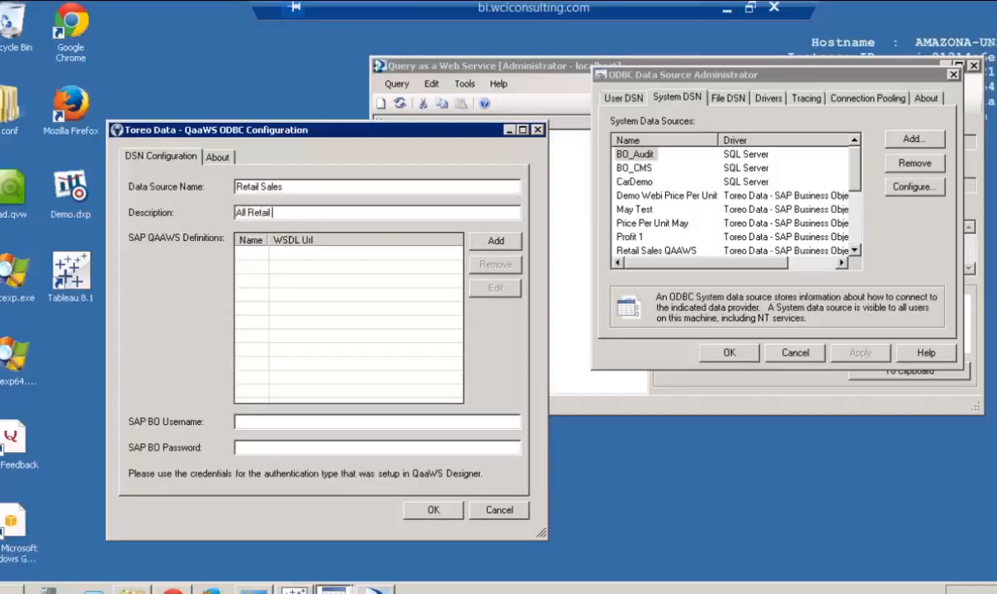
pyautogui.write(' Sales Information')
# Add a QaaWS definition named "Store Demographics" using the WSDL URL copied from the StoreDemographics query.
pyautogui.moveTo(256, 121); pyautogui.dragTo(153, 56)
pyautogui.click(502, 63)
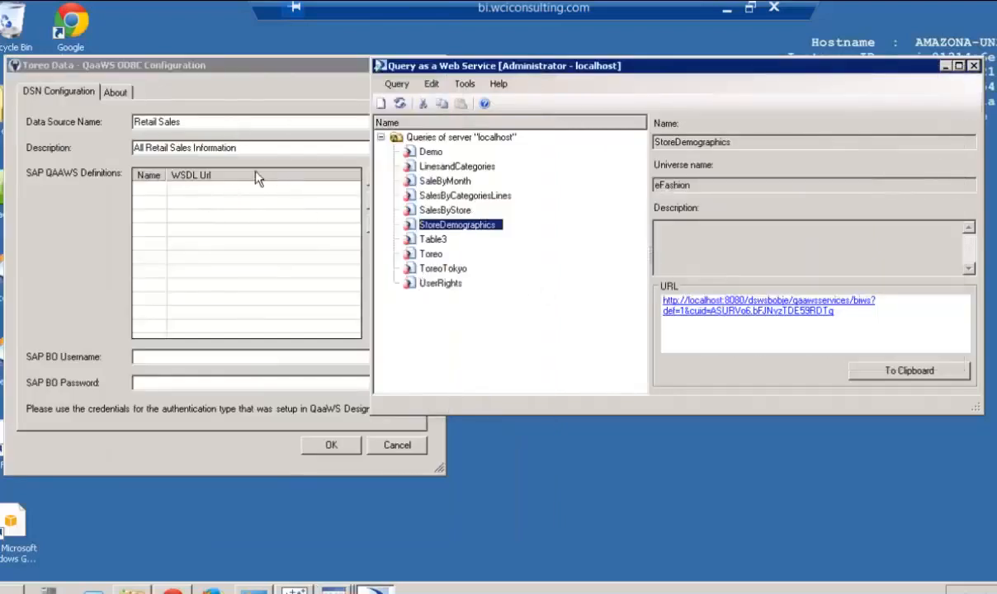
pyautogui.click(243, 77)
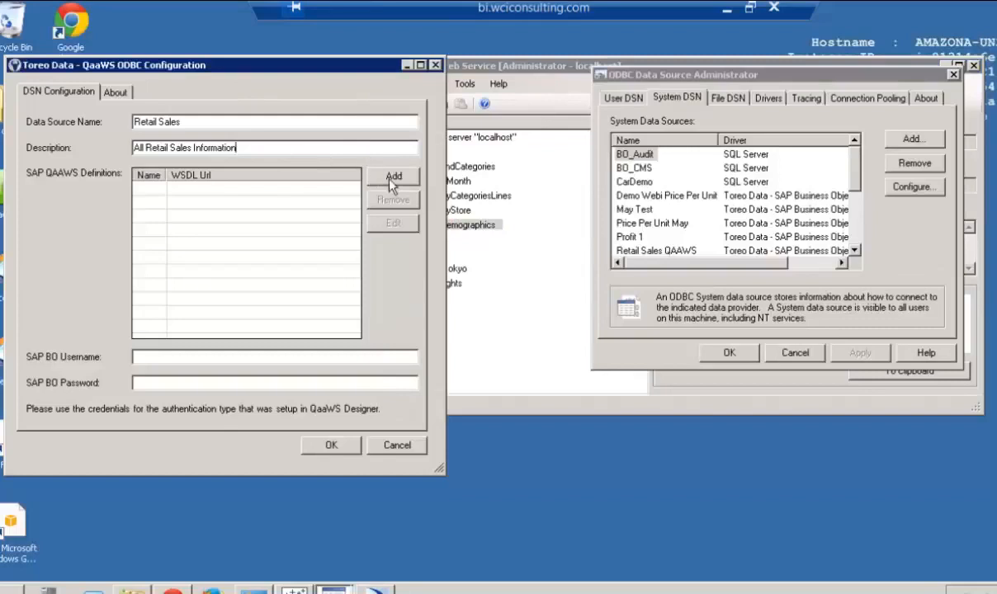
pyautogui.click(392, 177)
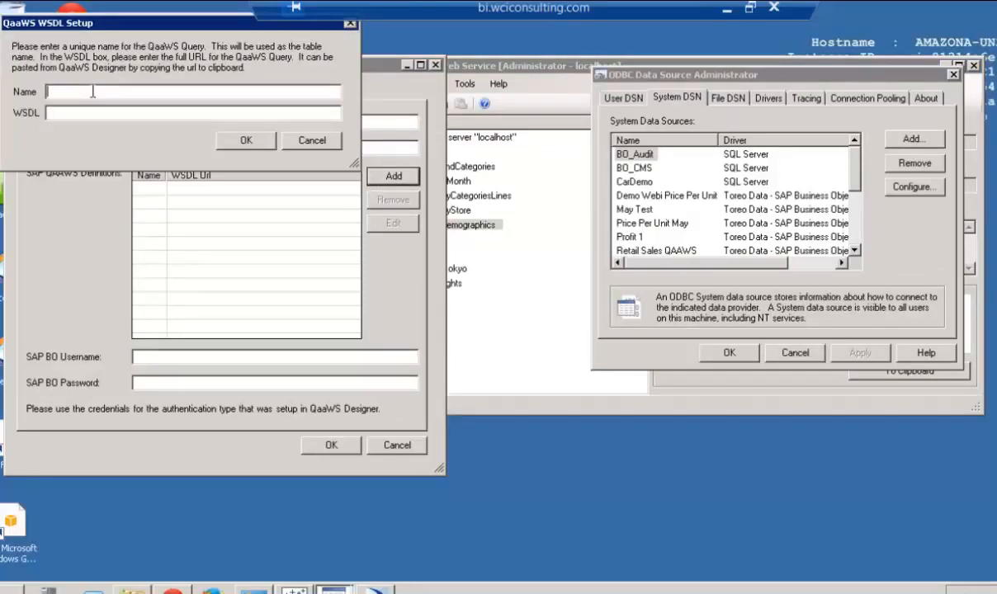
pyautogui.write('Store Demographics')
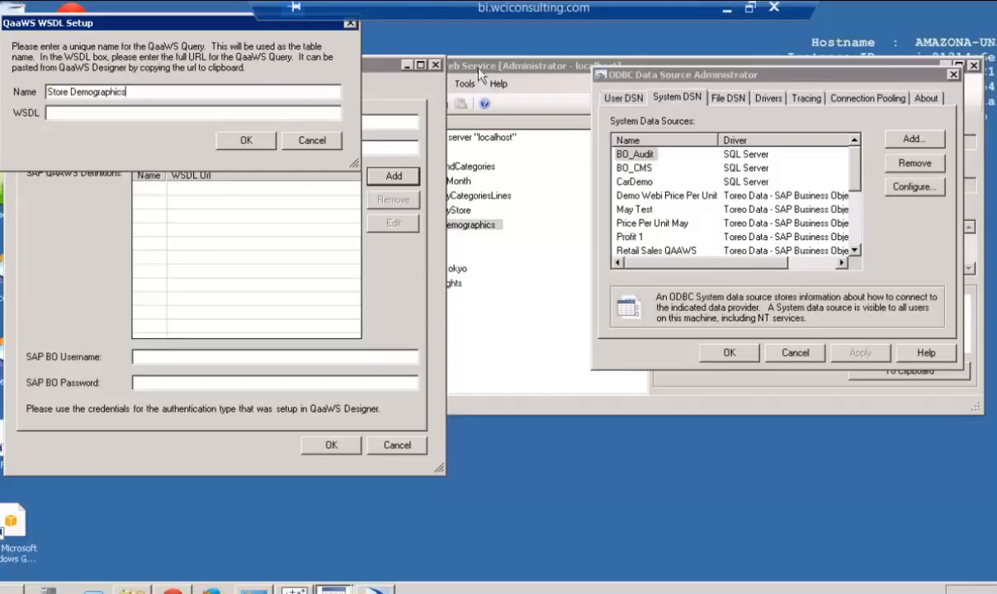
pyautogui.click(495, 65)
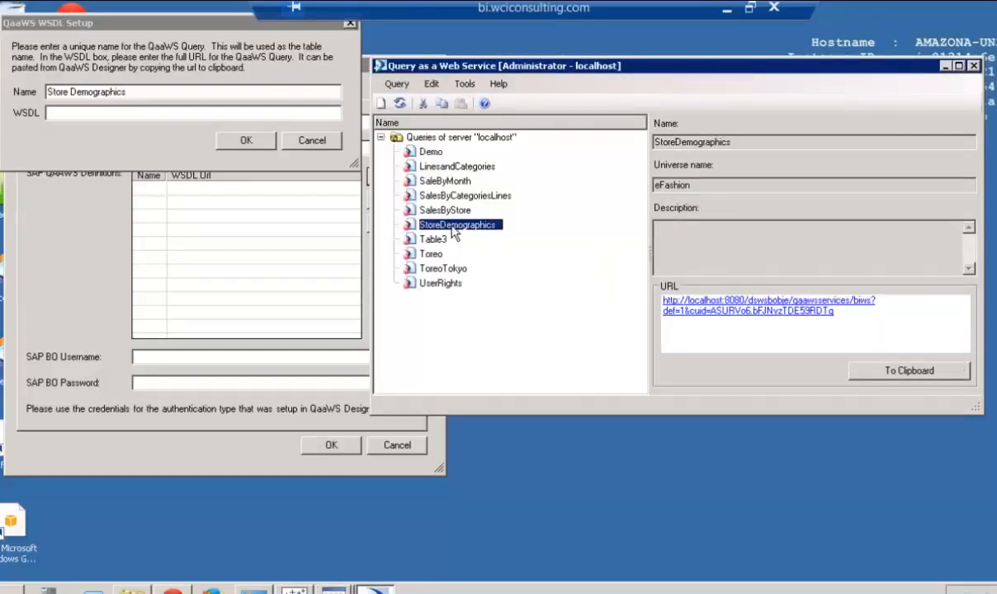
pyautogui.click(898, 373)
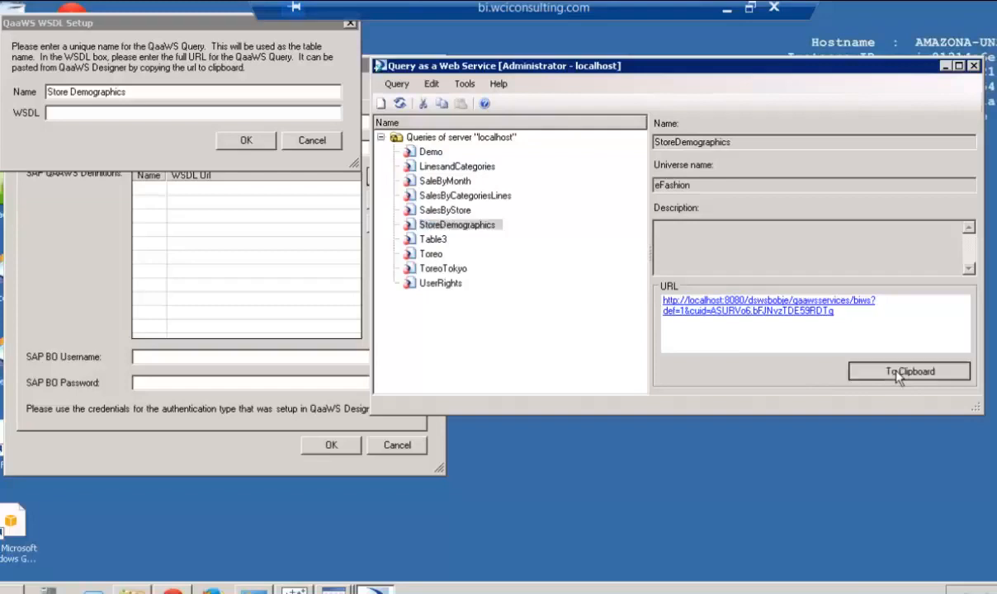
pyautogui.click(99, 114)
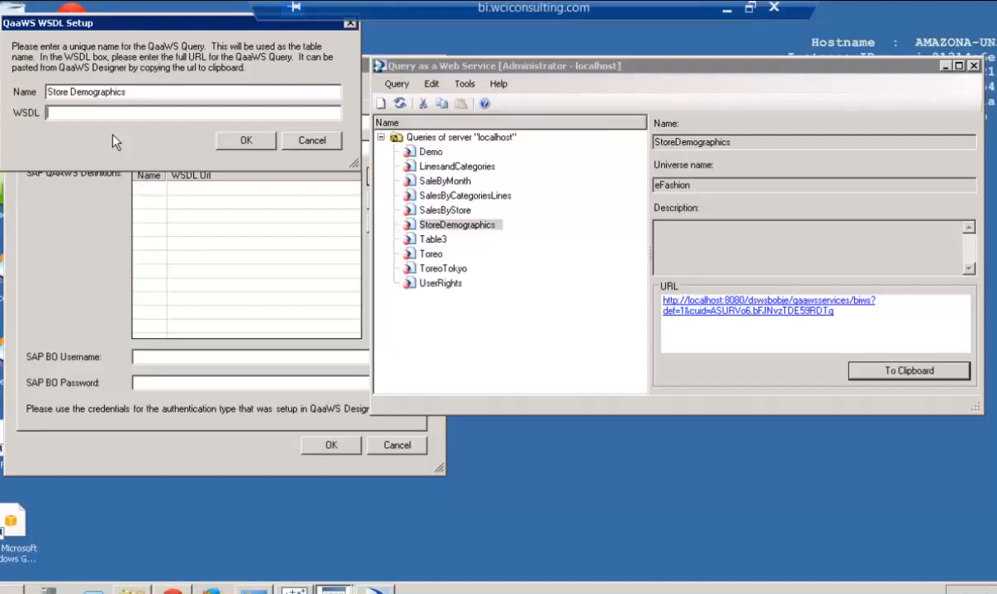
pyautogui.hotkey('ctrl', 'v')
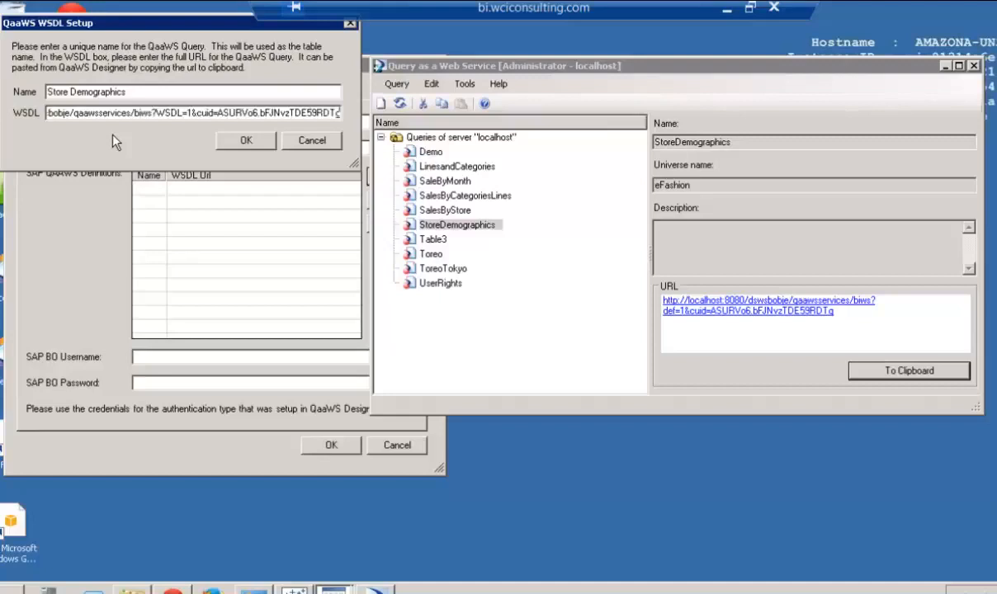
pyautogui.click(245, 139)
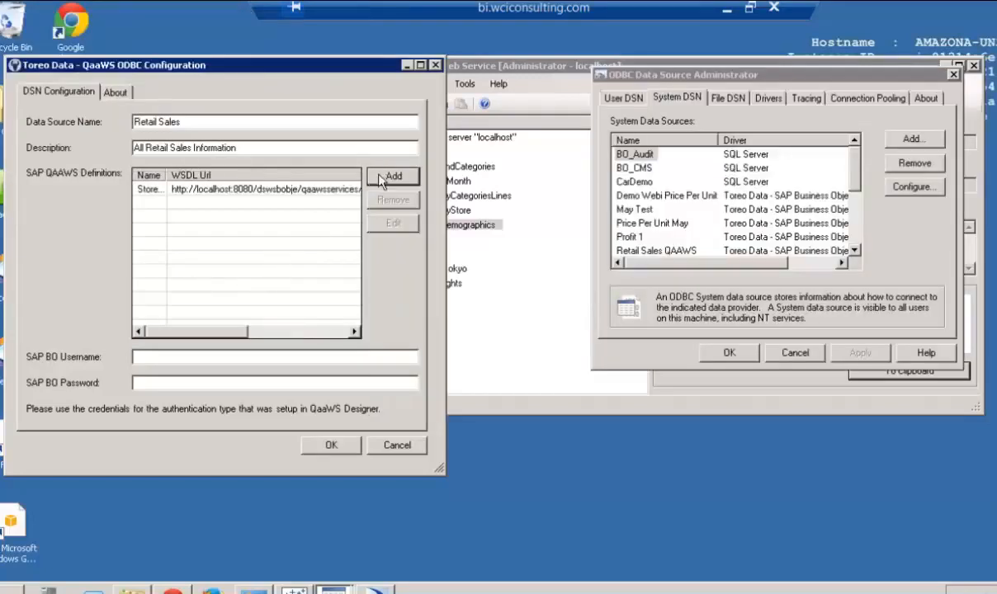
# Add a QaaWS definition named "Sale By Store" using the WSDL URL of the SalesByStore query.
pyautogui.click(567, 83)
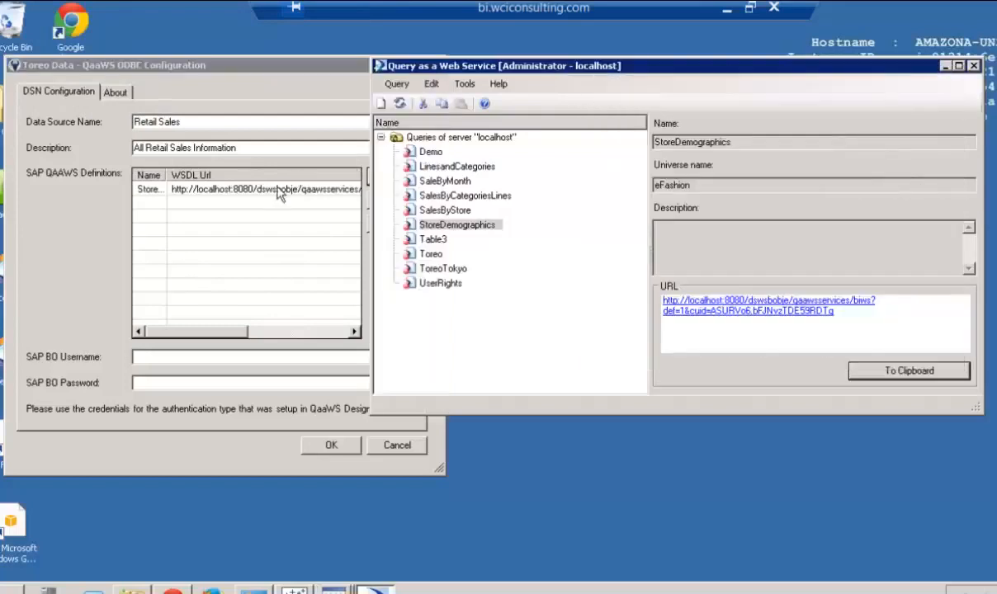
pyautogui.moveTo(462, 66); pyautogui.dragTo(616, 53)
pyautogui.click(394, 177)
pyautogui.write('Sa')
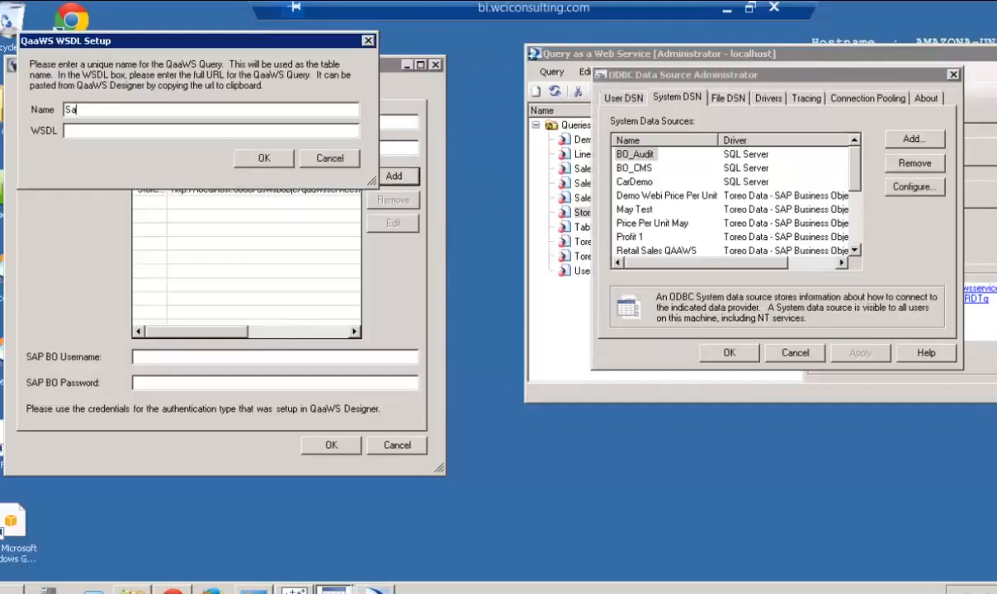
pyautogui.write('le By Store')
pyautogui.click(532, 53)
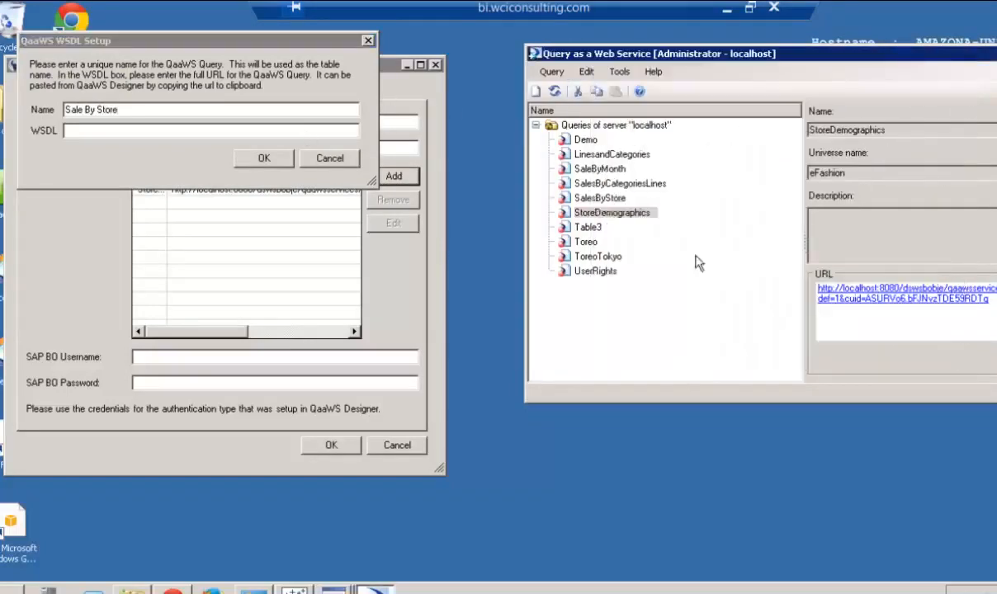
pyautogui.click(599, 198)
pyautogui.click(228, 134)
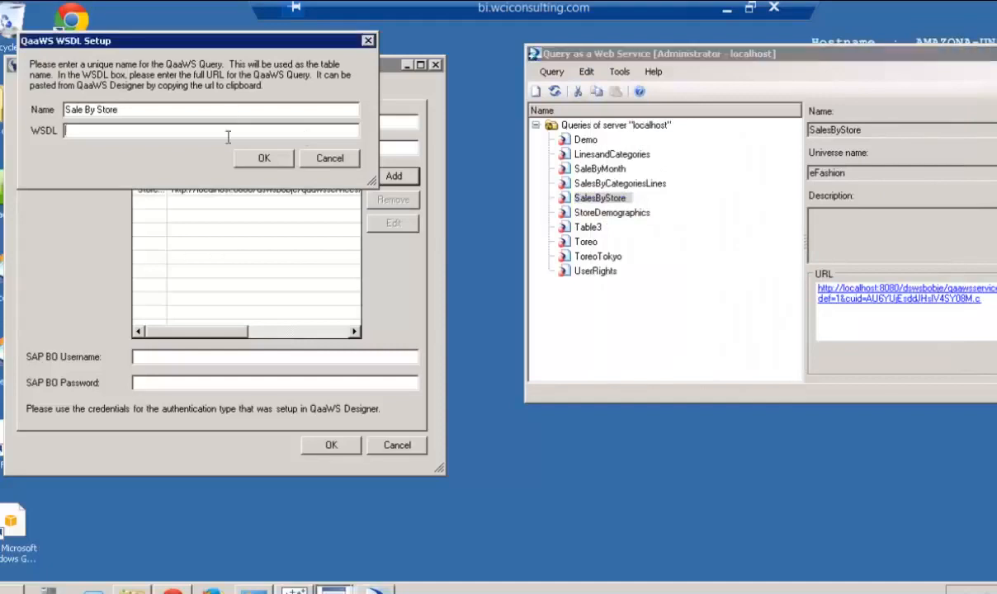
pyautogui.hotkey('ctrl', 'v')
pyautogui.click(264, 158)
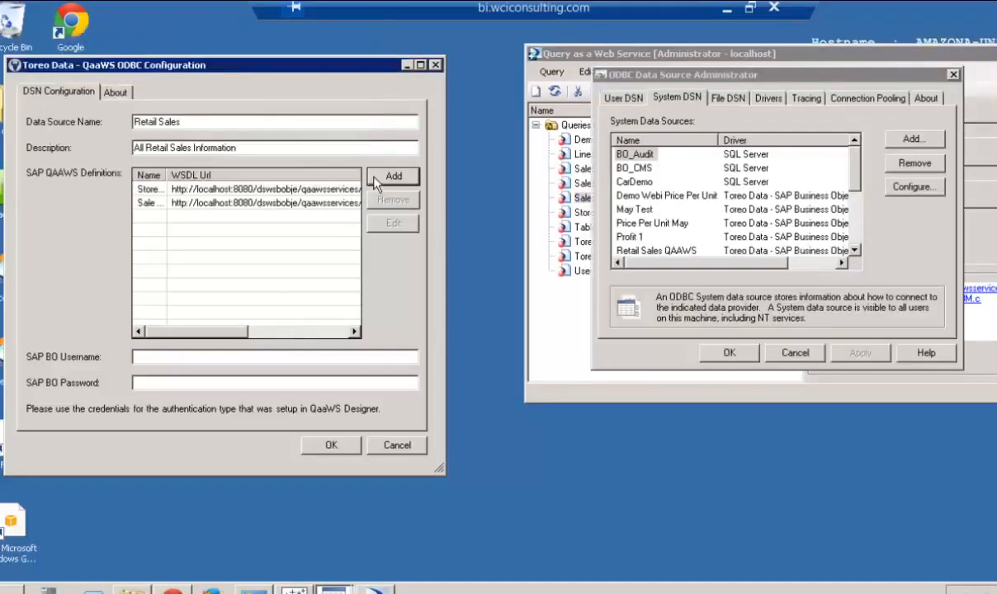
# Add a QaaWS definition named "Sale by Product" using the WSDL URL of the SalesByCategoriesLines query.
pyautogui.click(394, 176)
pyautogui.write('S')
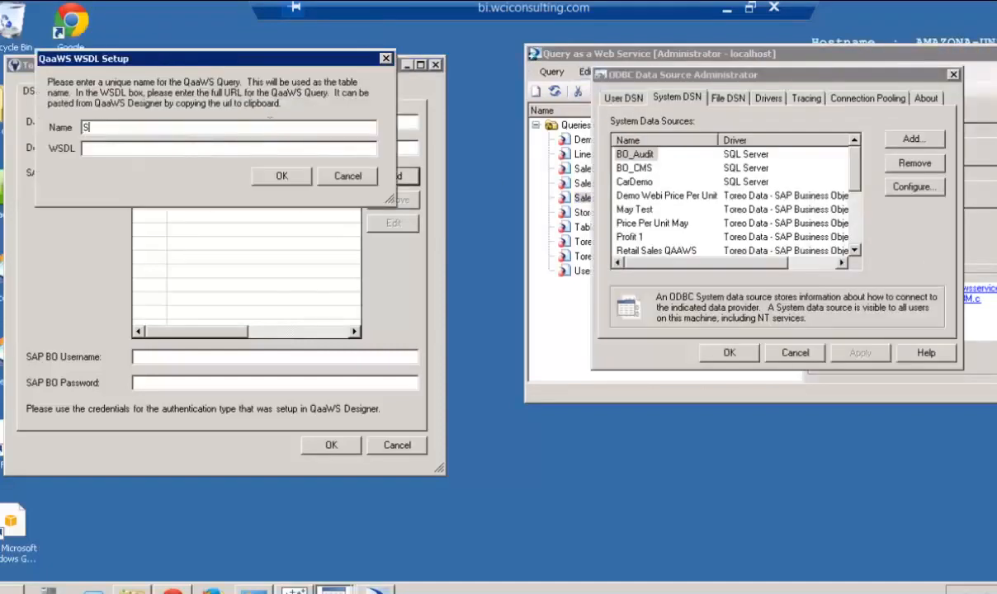
pyautogui.write('ale by Product')
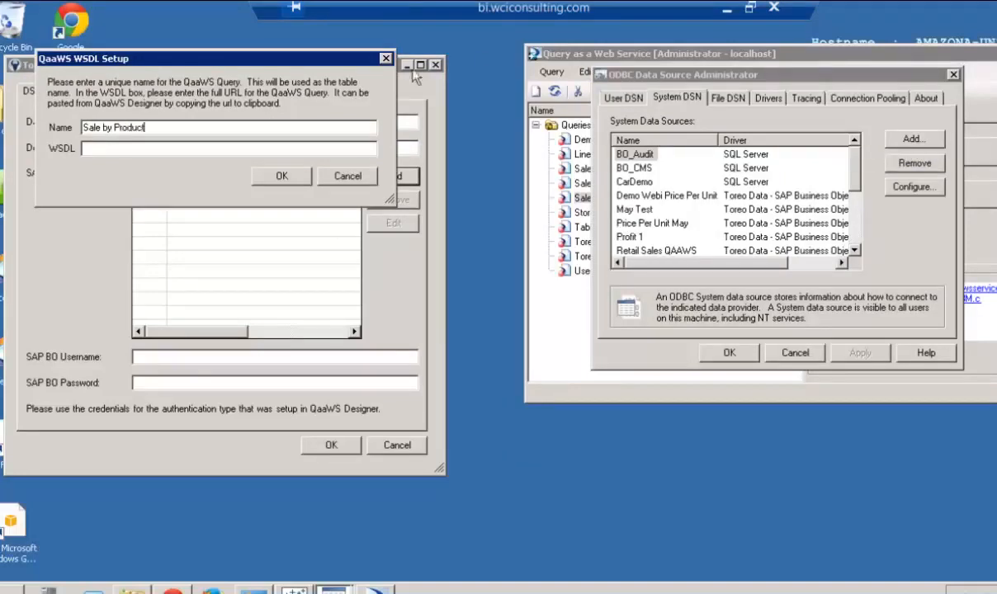
pyautogui.click(930, 52)
pyautogui.click(609, 185)
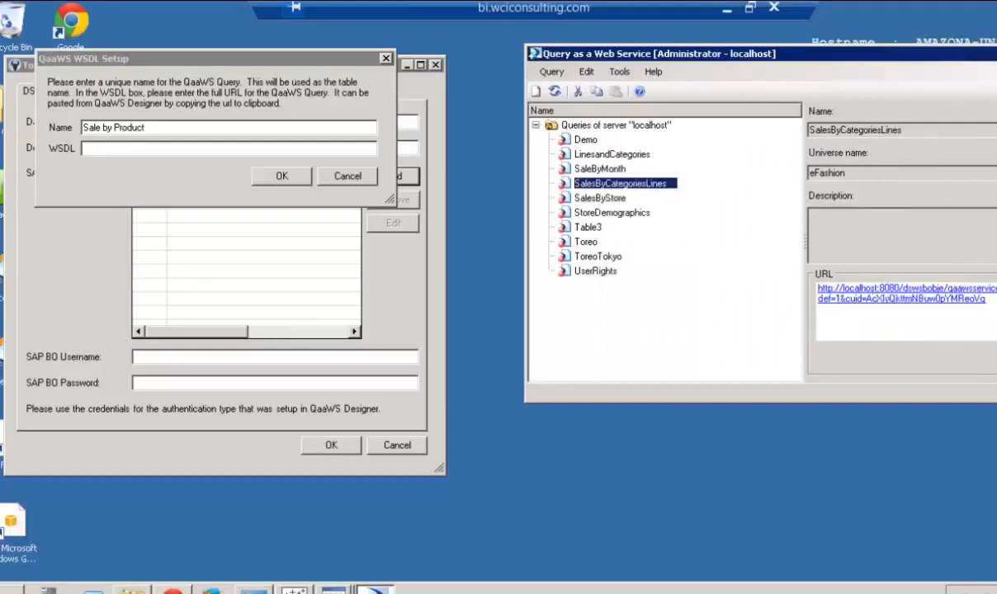
pyautogui.click(102, 148)
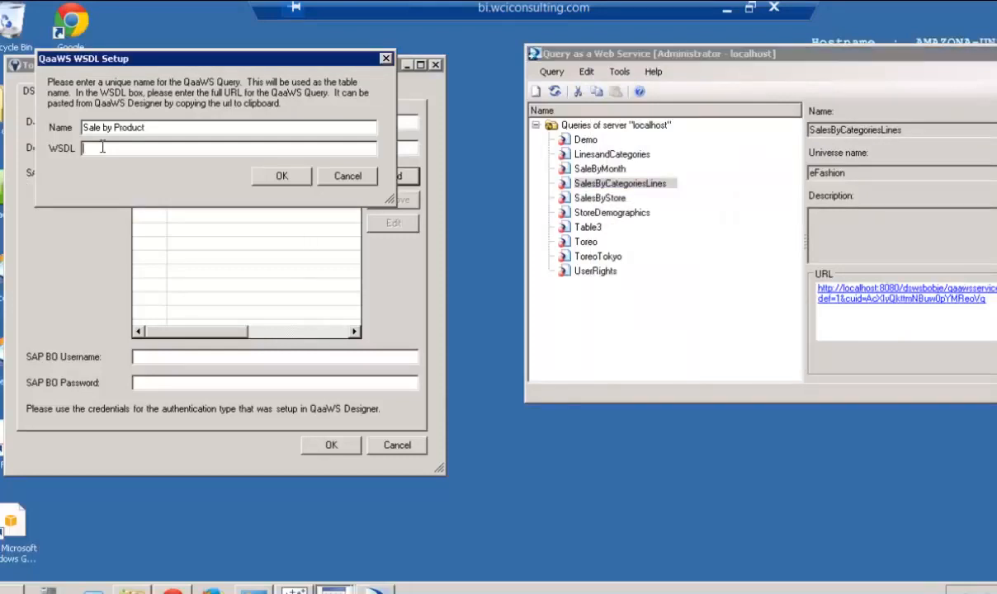
pyautogui.write('http://localhost:8080/dswsbobje/qaawsservices/biws?wsdl=1&cuid=AcXlyQkttmNBuw0pYMReoVg')
pyautogui.click(280, 177)
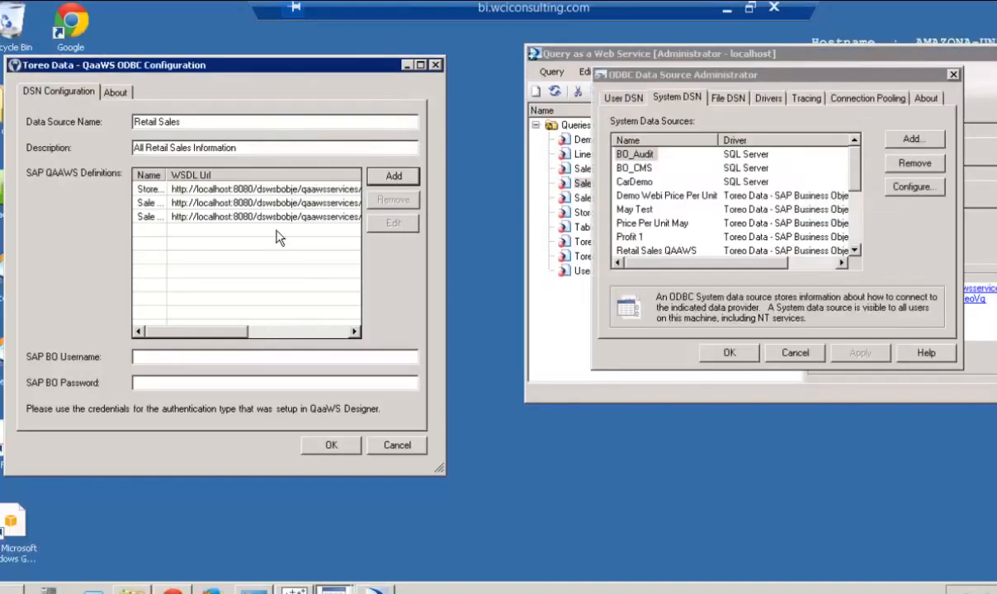
# Add a QaaWS definition named "Sale by Month" with the SaleByMonth query's WSDL URL, and widen the definition list's Name column.
pyautogui.click(389, 178)
pyautogui.write('S')
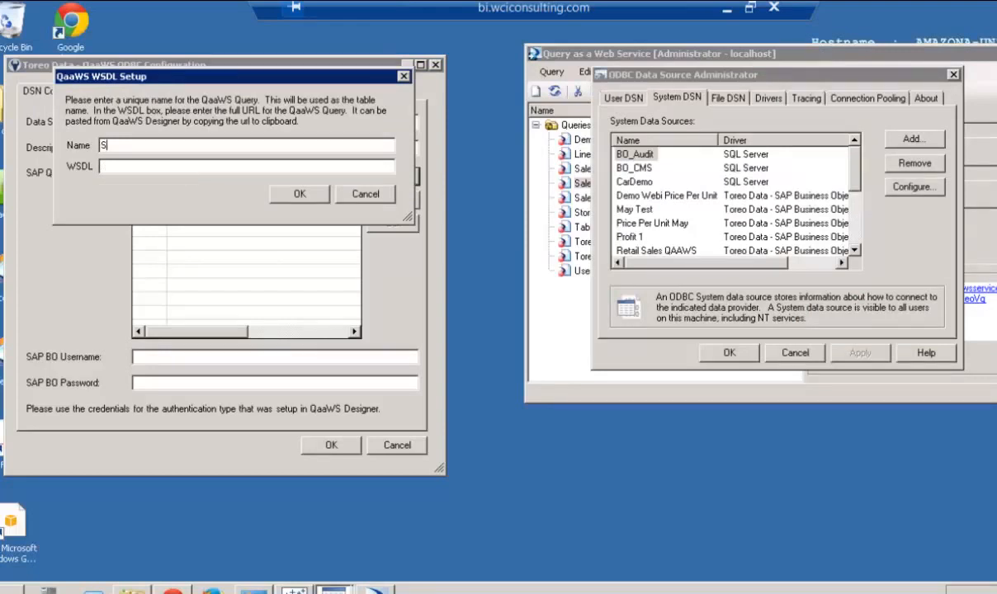
pyautogui.write('ale by Month')
pyautogui.click(574, 58)
pyautogui.click(601, 169)
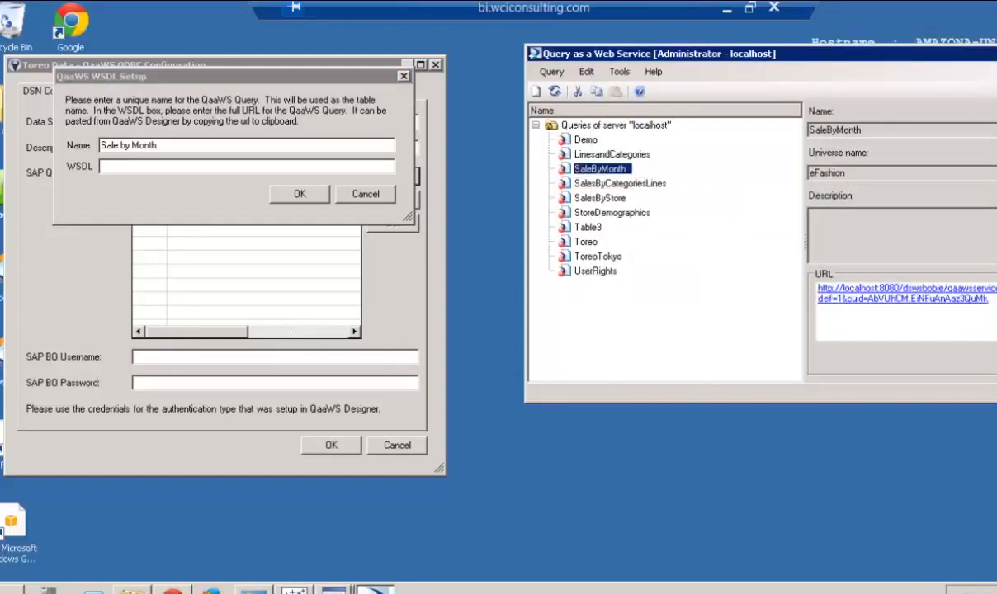
pyautogui.click(147, 165)
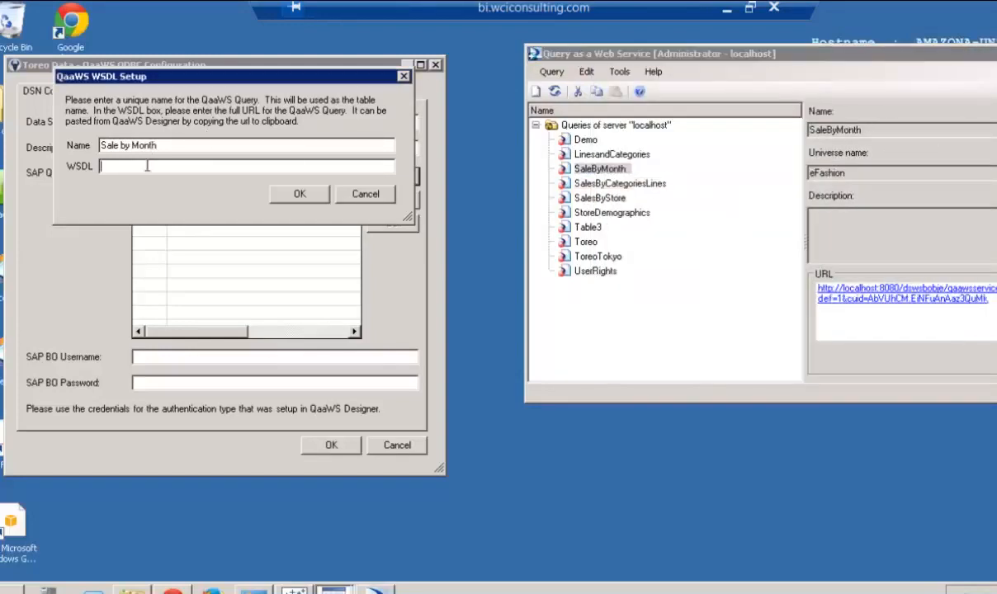
pyautogui.write('http://localhost:8080/dswsbobje/qaawsservices/biws?WSDL=1&cuid=AbVUhCM.EiNFuAnAaz3QuMk')
pyautogui.click(300, 193)
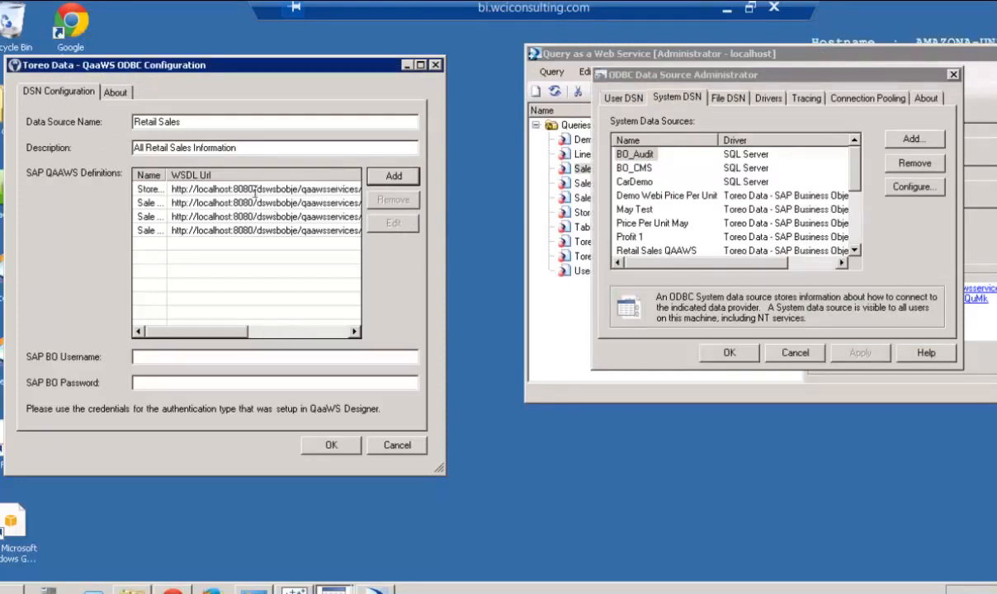
pyautogui.moveTo(167, 175); pyautogui.dragTo(229, 175)
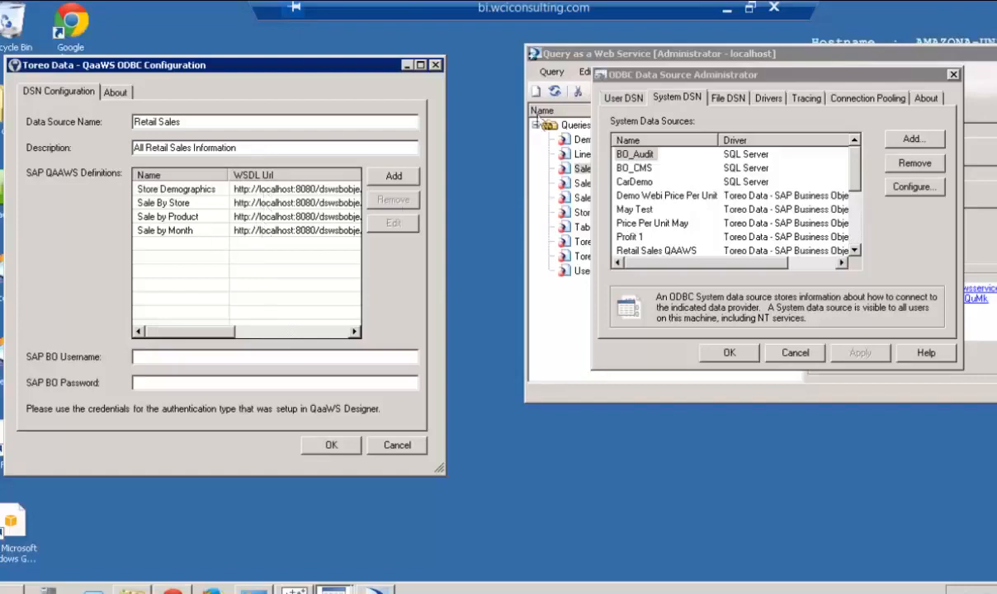
# Enter Administrator as the SAP BO username, fill in the SAP BO password, and save the data source configuration.
pyautogui.click(171, 356)
pyautogui.write('Administrator')
pyautogui.press('Tab')
pyautogui.write('************')
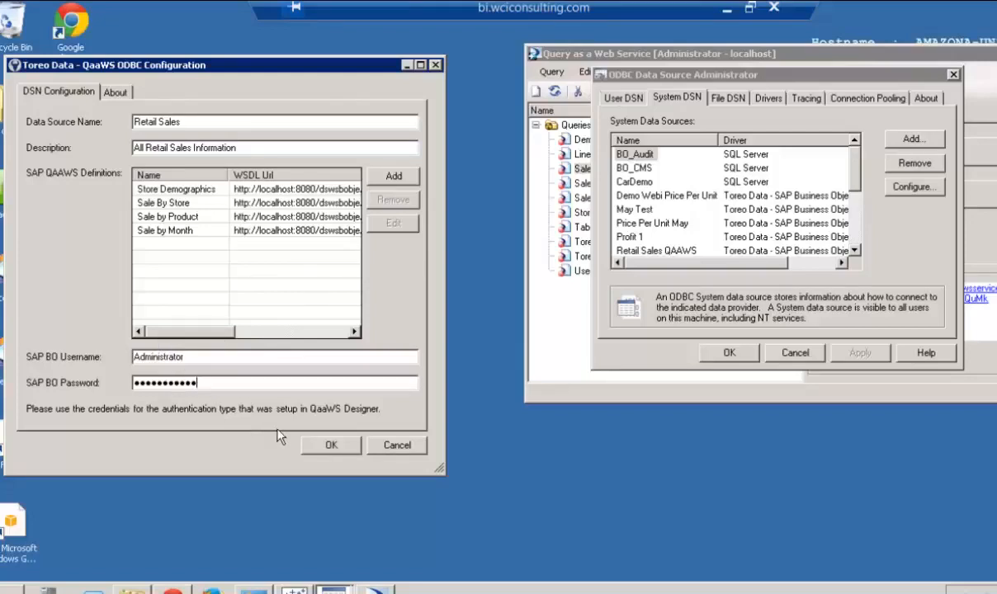
pyautogui.click(331, 445)
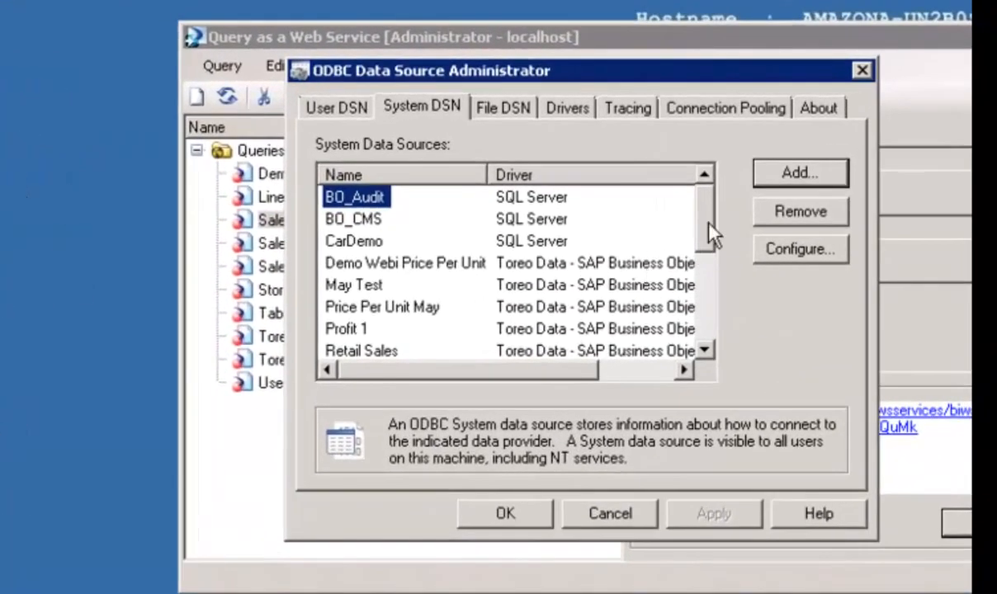
# Switch to Tableau and start an Other Databases (ODBC) connection using the Retail Sales DSN.
pyautogui.moveTo(742, 210); pyautogui.dragTo(742, 234)
pyautogui.click(444, 268)
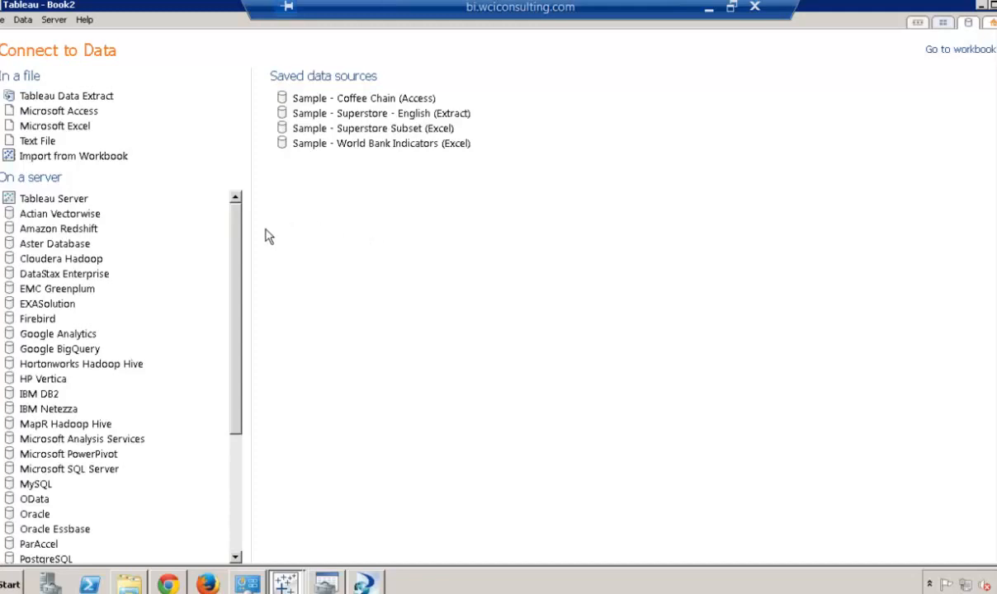
pyautogui.moveTo(235, 231); pyautogui.dragTo(234, 383)
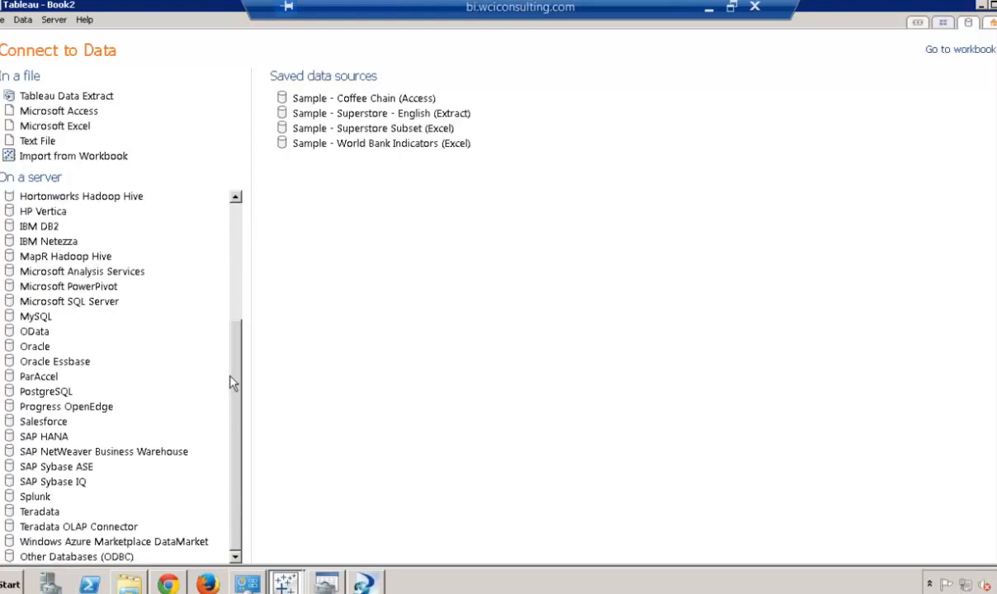
pyautogui.click(91, 558)
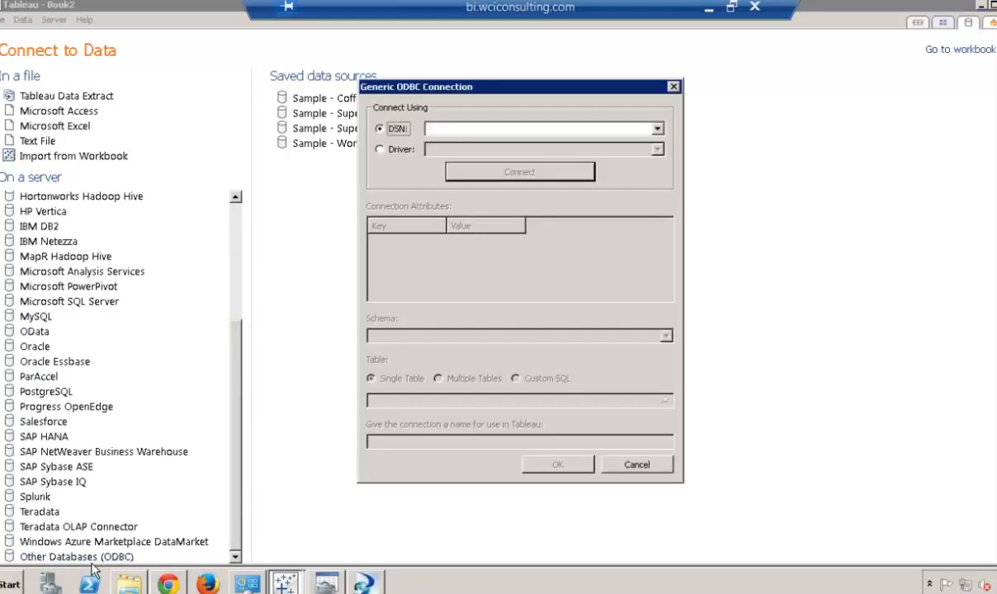
pyautogui.click(657, 130)
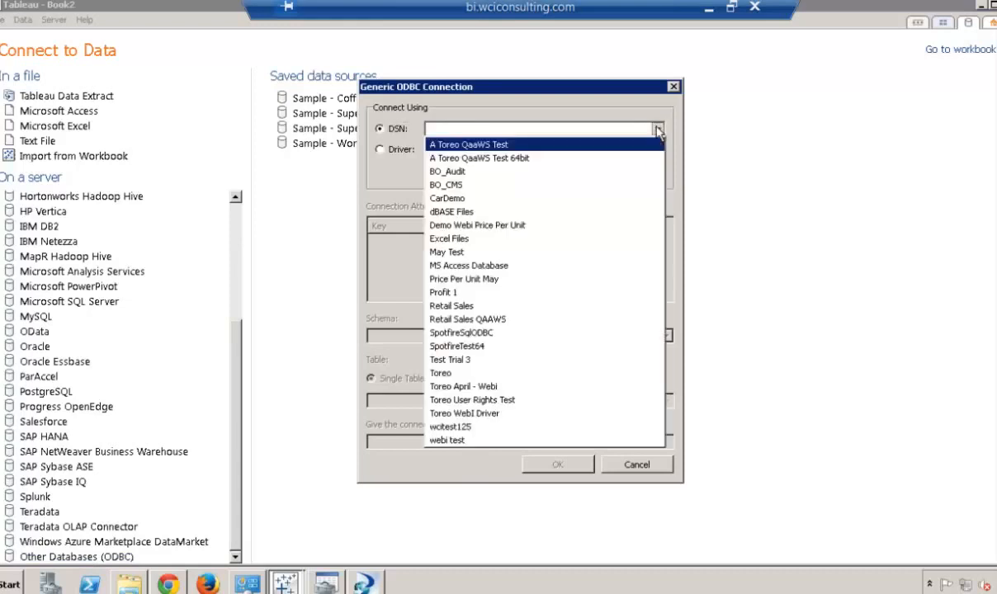
pyautogui.click(541, 305)
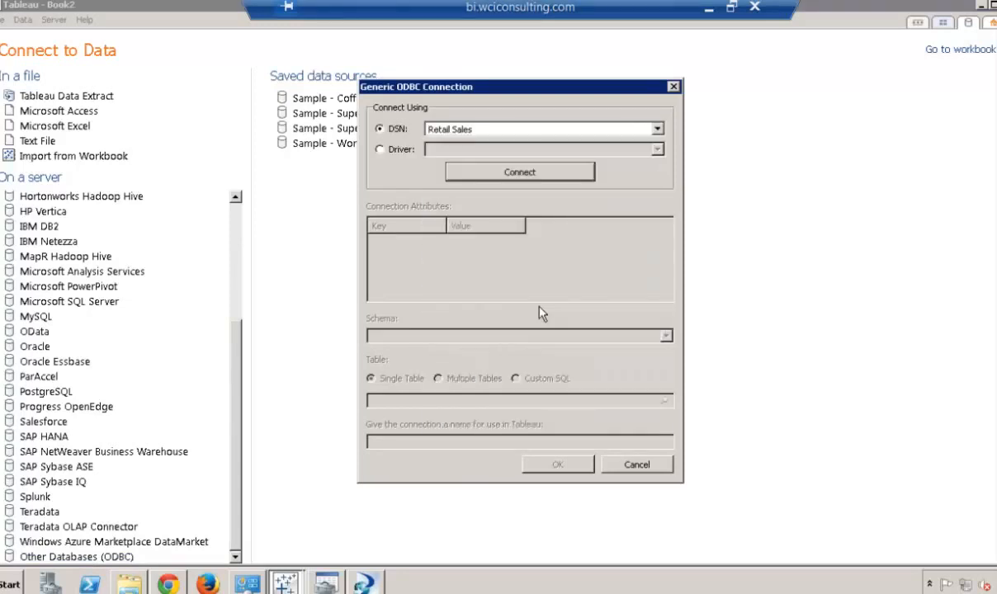
# Connect to the Retail Sales data source, logging in as Administrator with the SAP BO password.
pyautogui.click(519, 175)
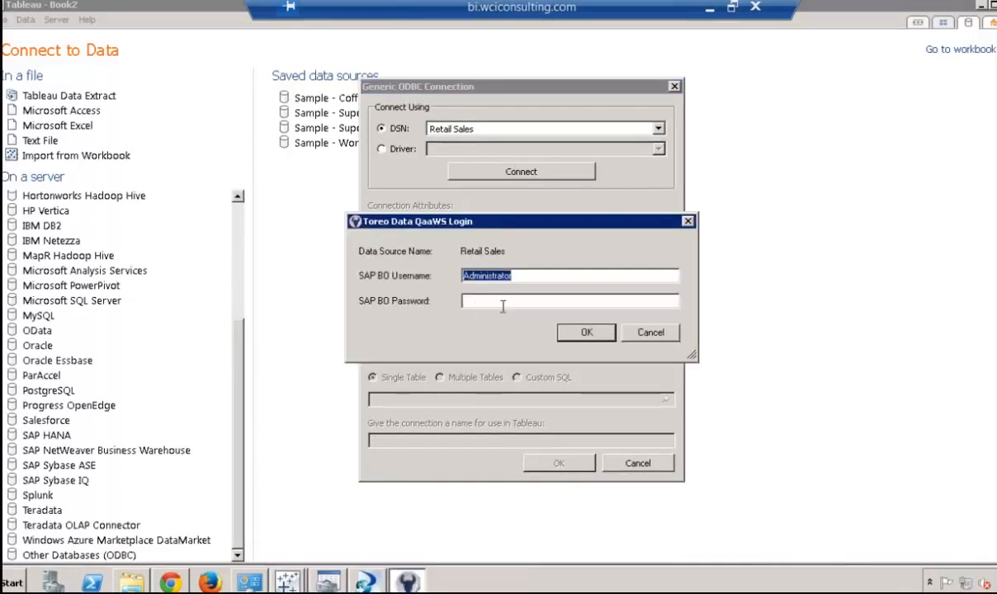
pyautogui.click(503, 302)
pyautogui.write('•')
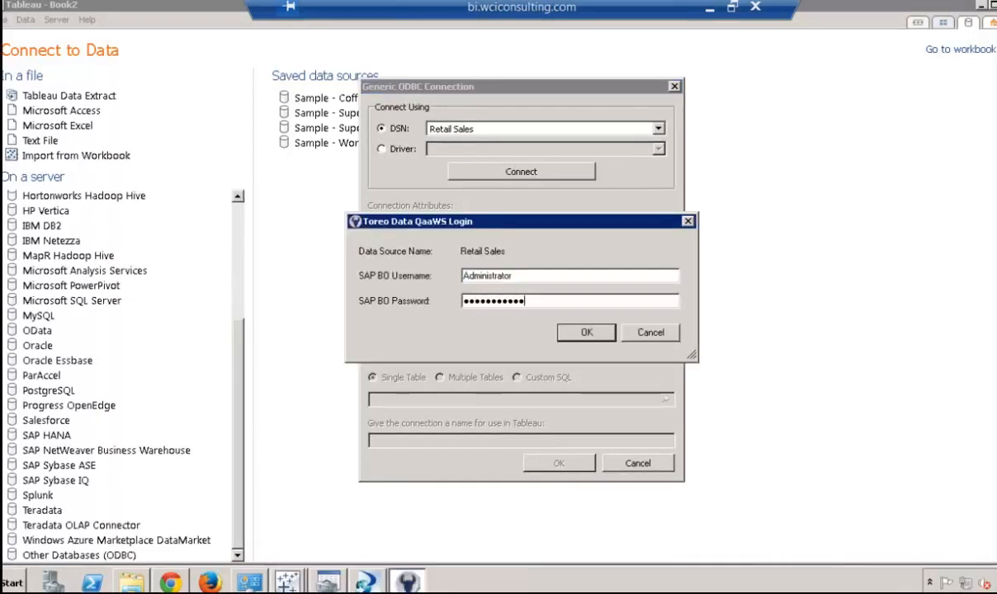
pyautogui.click(578, 331)
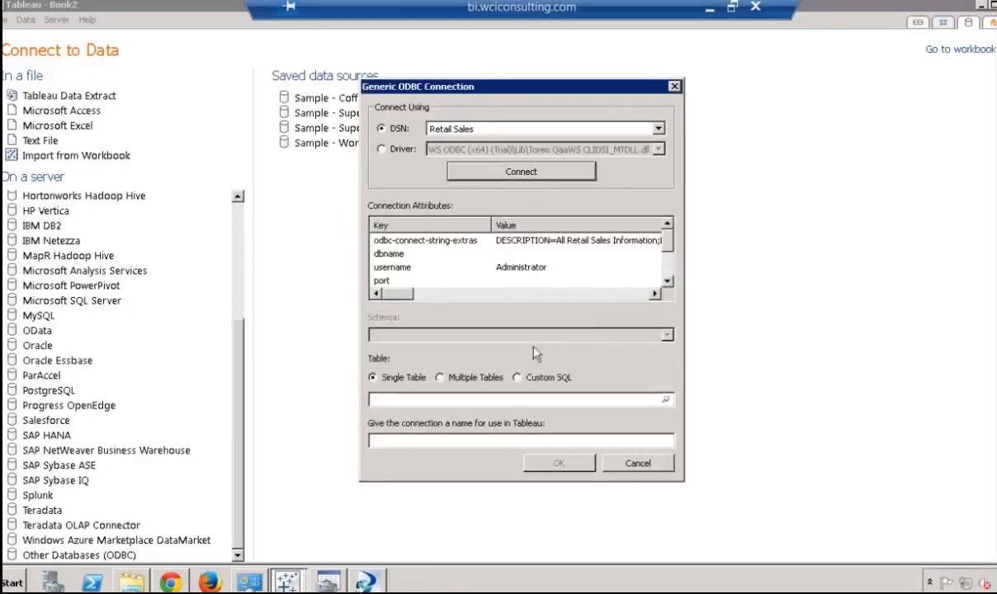
# Set the connection to use multiple tables and add the Store Demographics table with all its fields.
pyautogui.moveTo(450, 88); pyautogui.dragTo(336, 51)
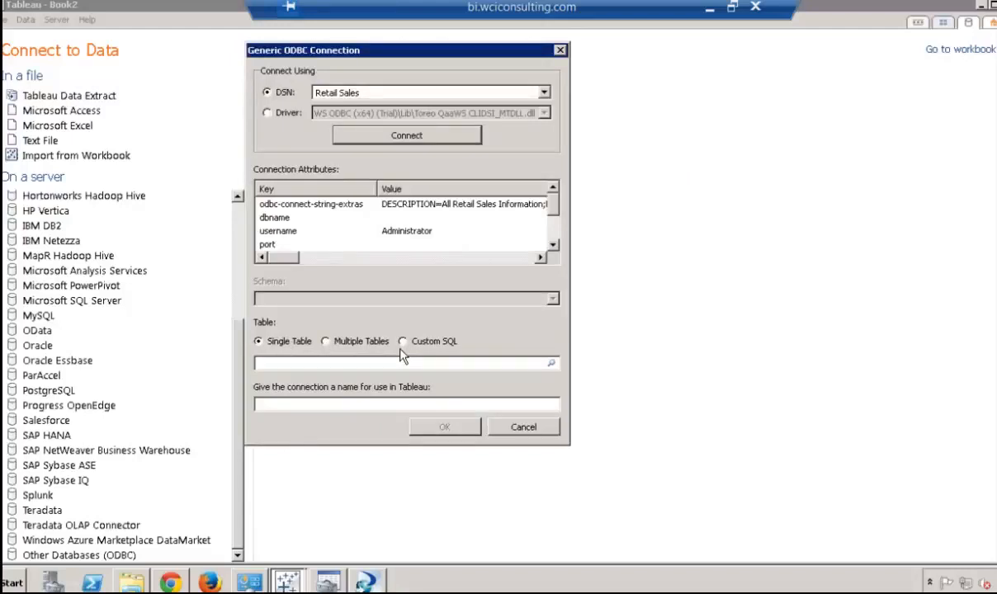
pyautogui.click(326, 342)
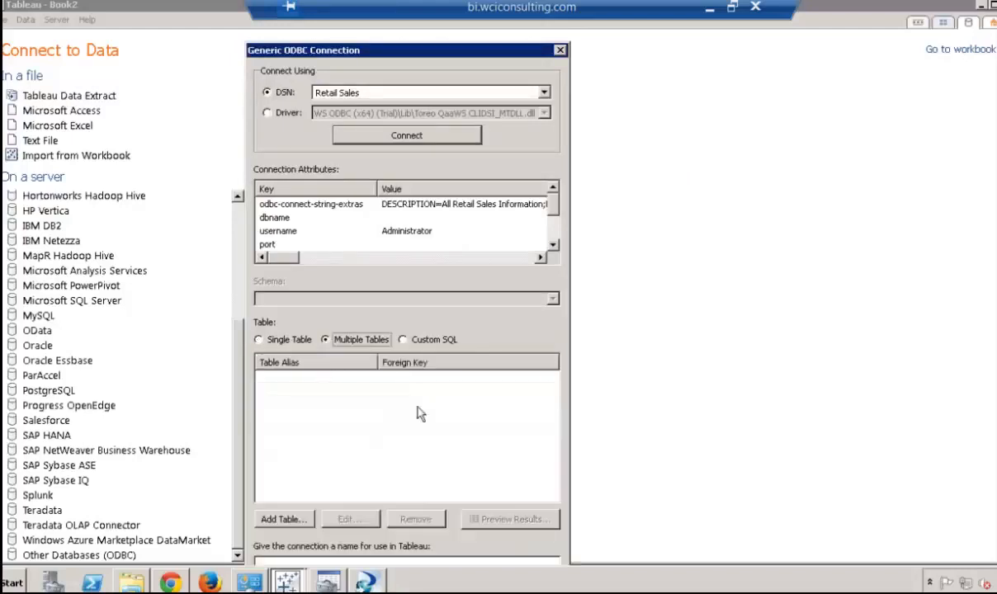
pyautogui.click(295, 522)
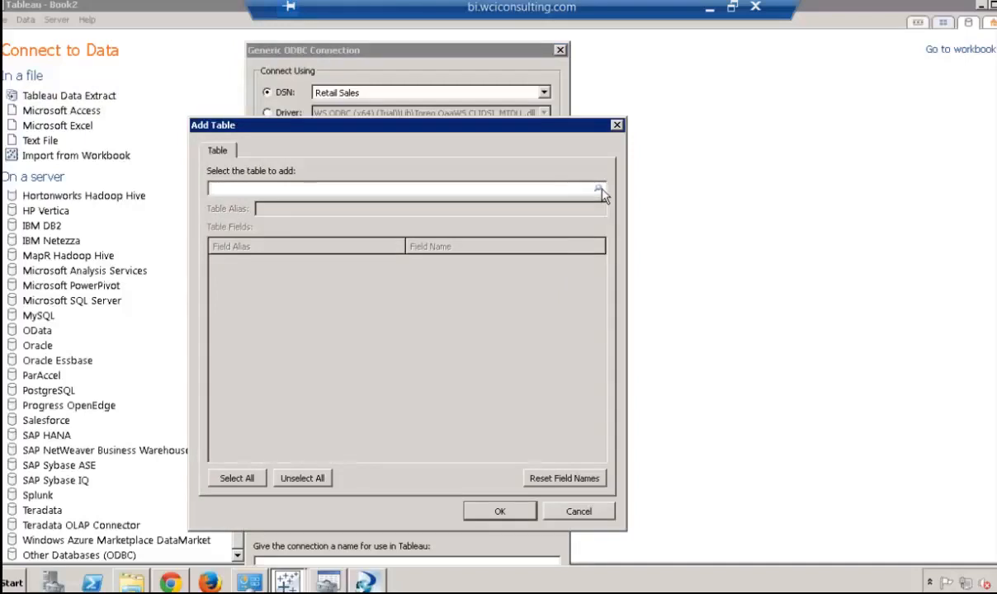
pyautogui.click(598, 189)
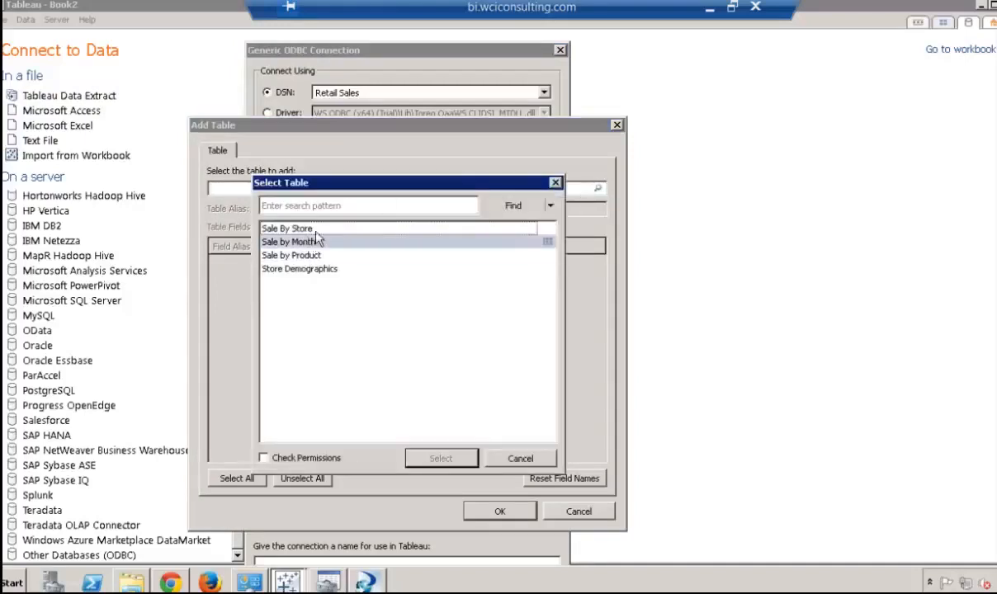
pyautogui.click(304, 269)
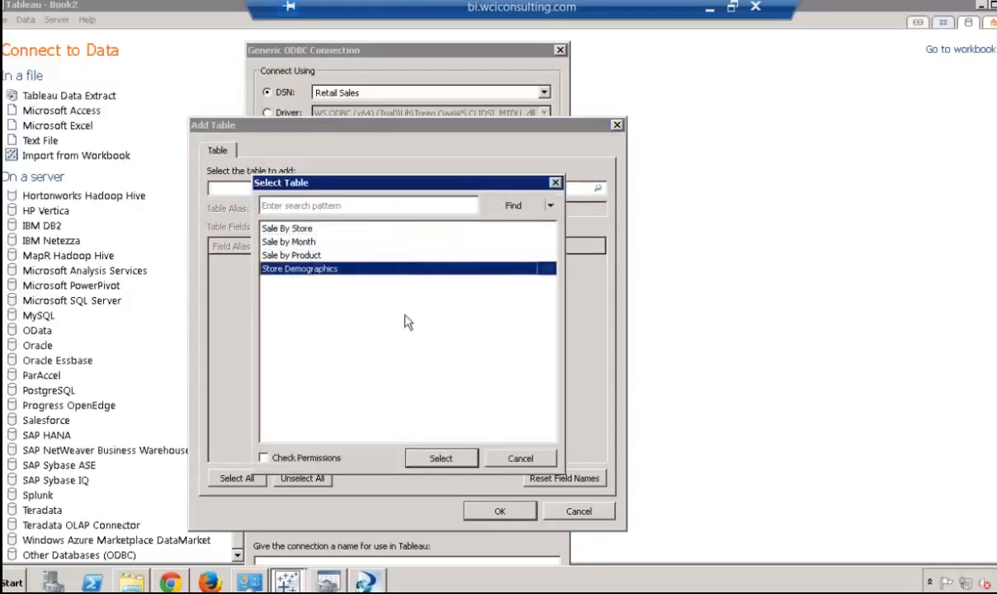
pyautogui.click(442, 459)
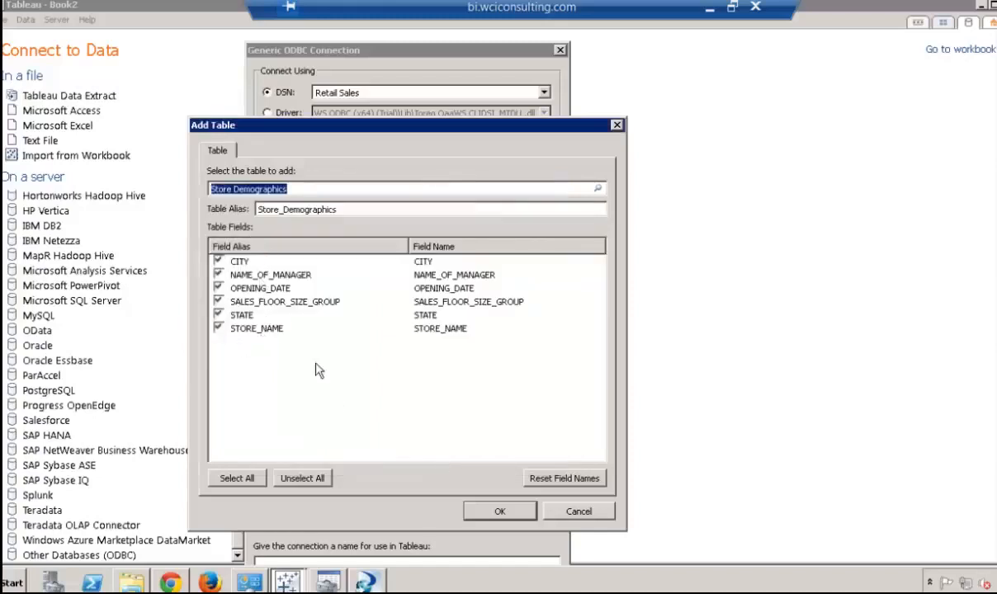
pyautogui.click(501, 511)
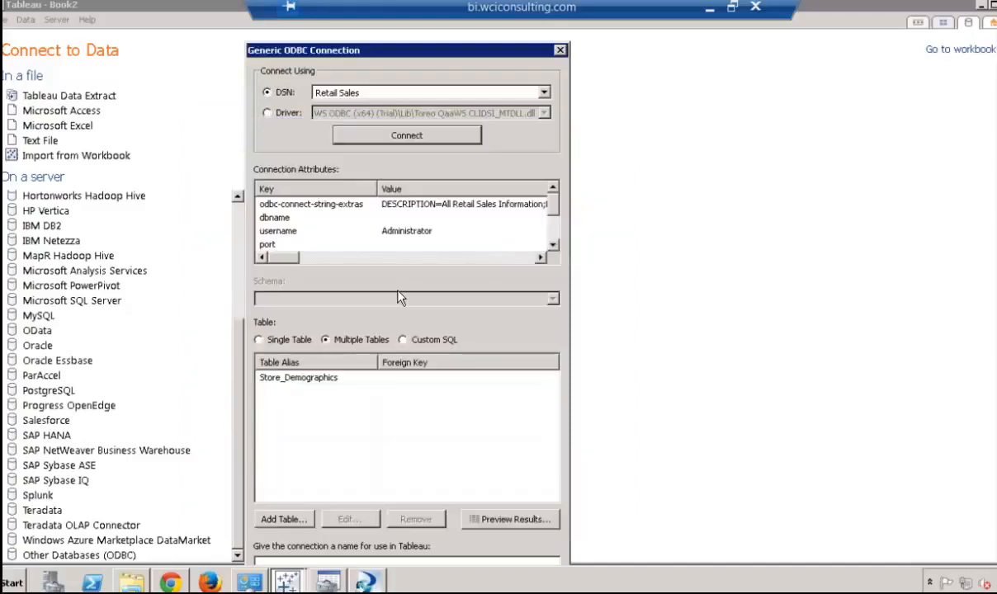
# Start adding a second table to the connection and choose Sale By Store.
pyautogui.click(284, 519)
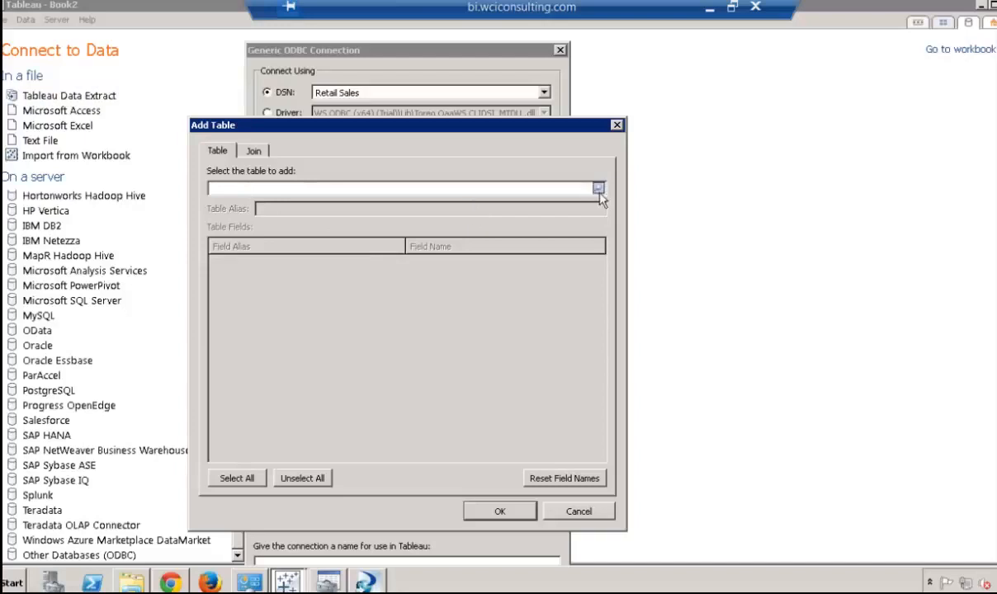
pyautogui.click(599, 189)
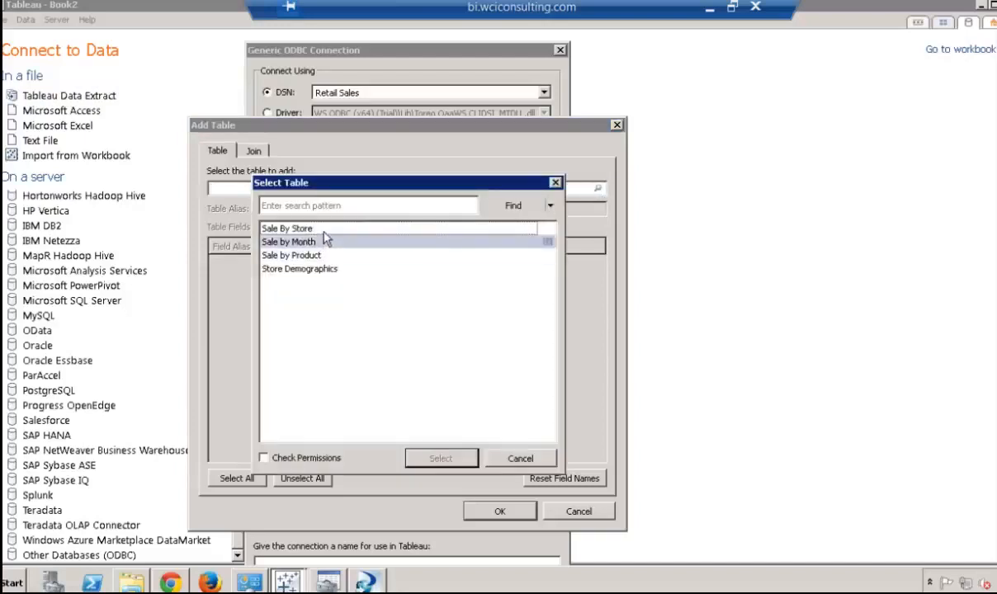
pyautogui.click(307, 228)
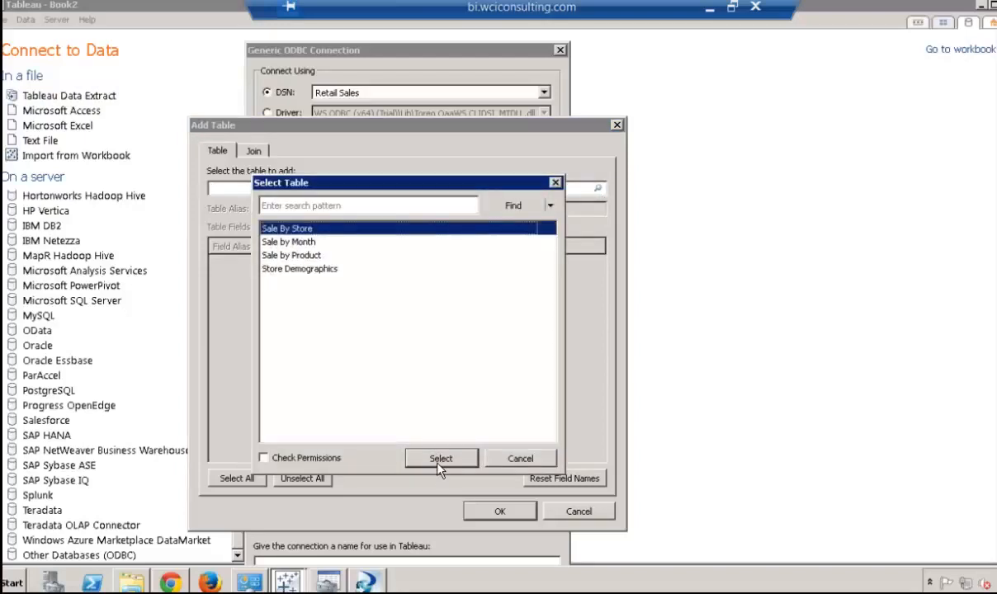
pyautogui.click(440, 459)
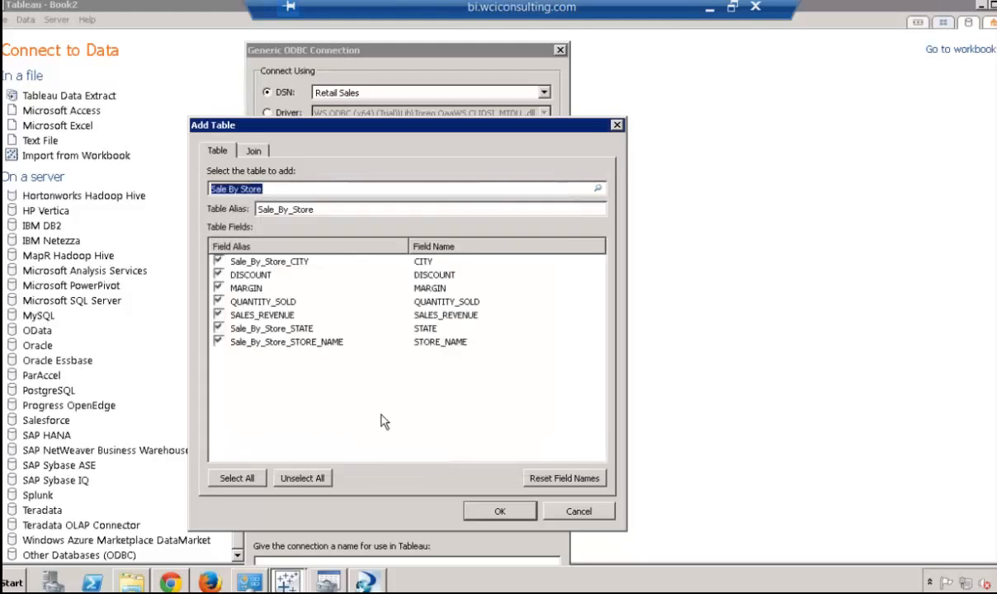
# Add a join clause matching STORE_NAME in Store_Demographics and Sale By Store, and delete the CITY join clause.
pyautogui.click(257, 152)
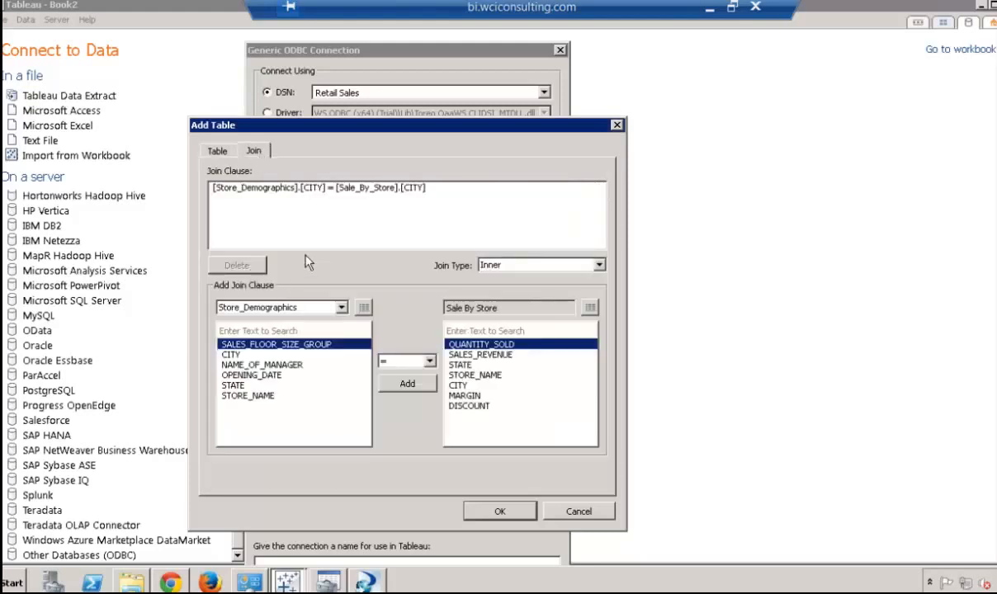
pyautogui.click(269, 402)
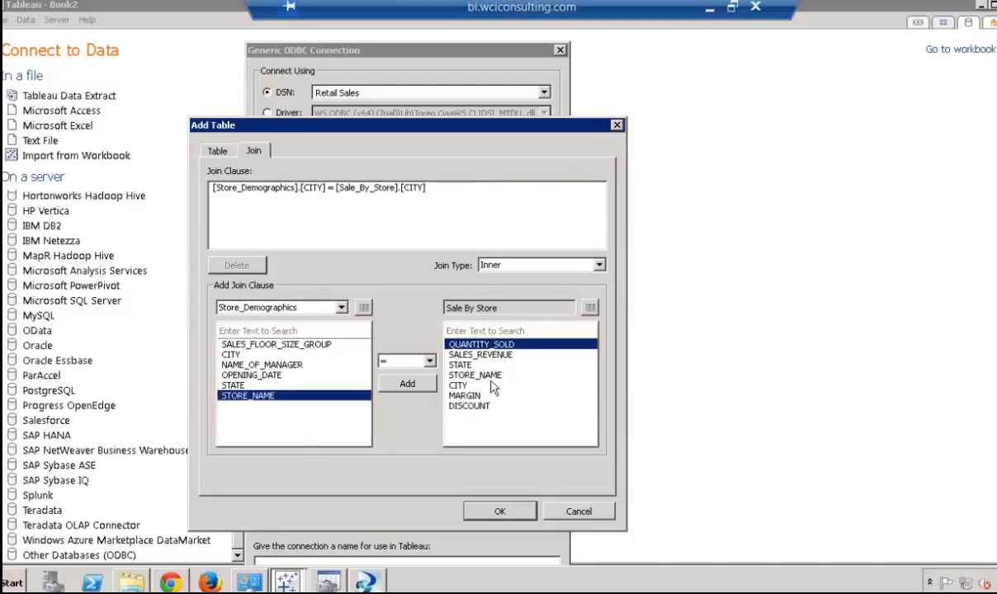
pyautogui.click(453, 374)
pyautogui.click(407, 384)
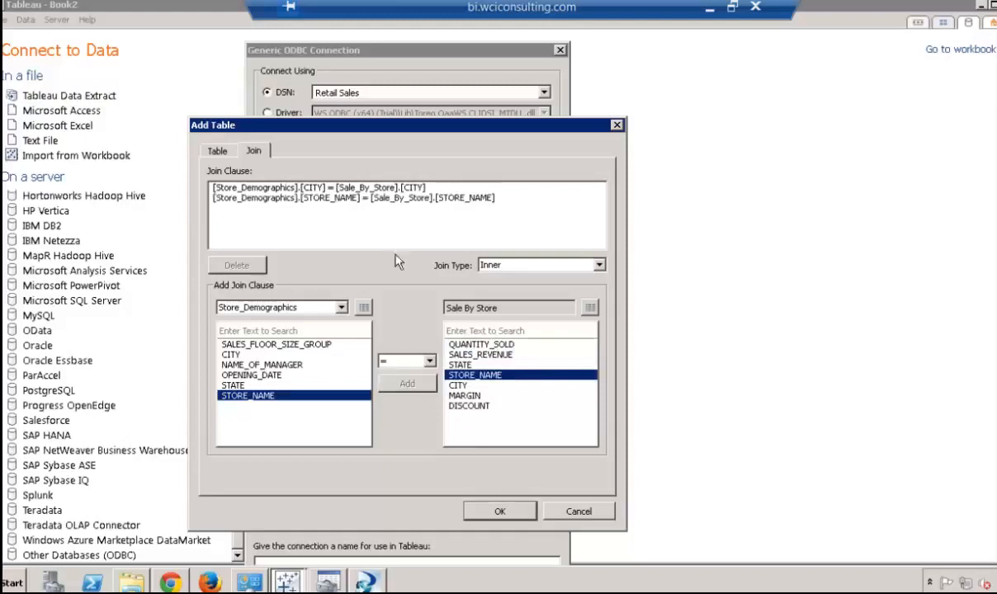
pyautogui.click(412, 188)
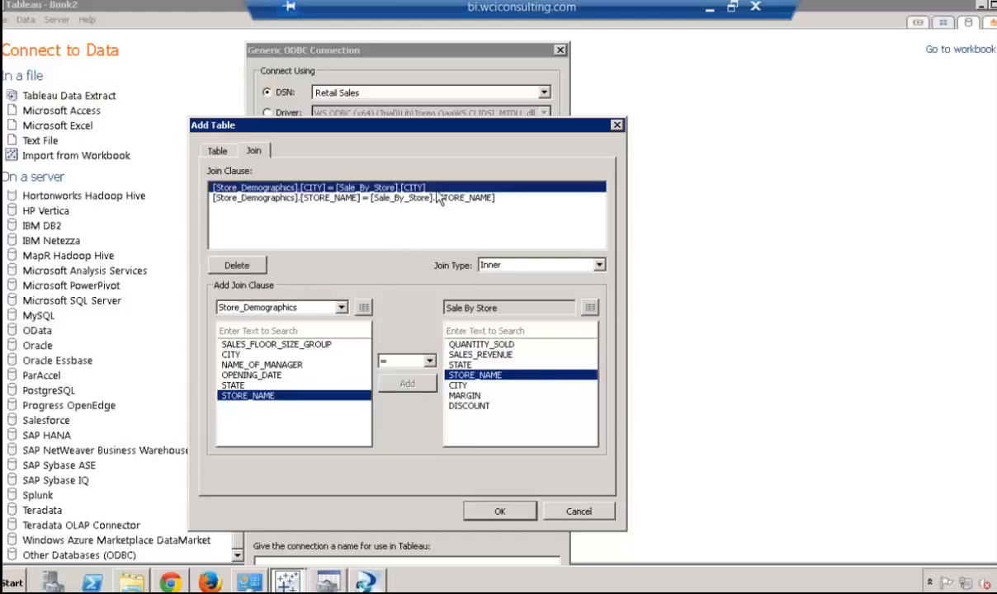
pyautogui.click(248, 265)
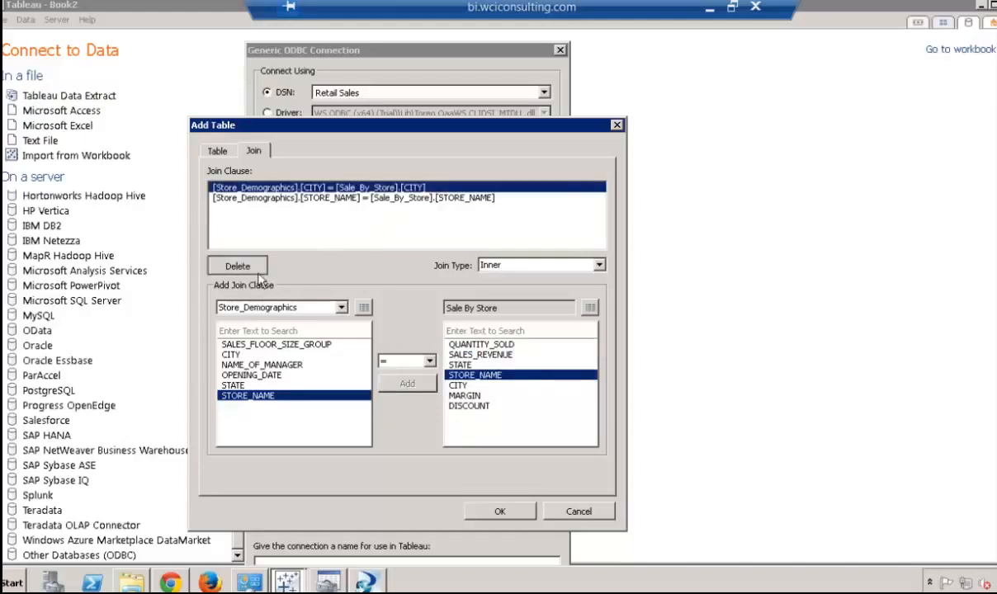
# Exclude the DISCOUNT, MARGIN and STORE_NAME fields from Sale By Store and add the table to the connection.
pyautogui.click(218, 152)
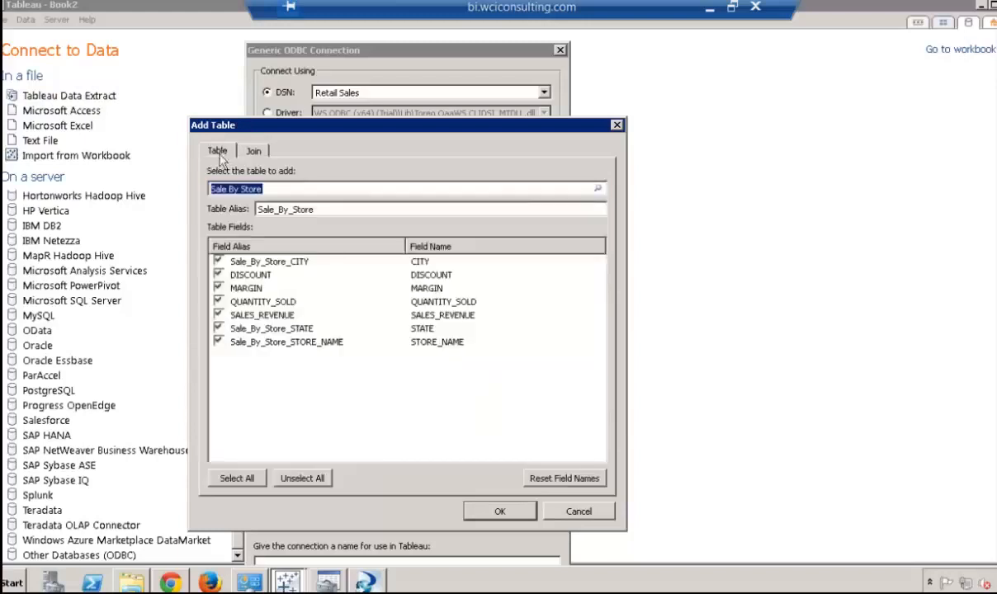
pyautogui.click(218, 275)
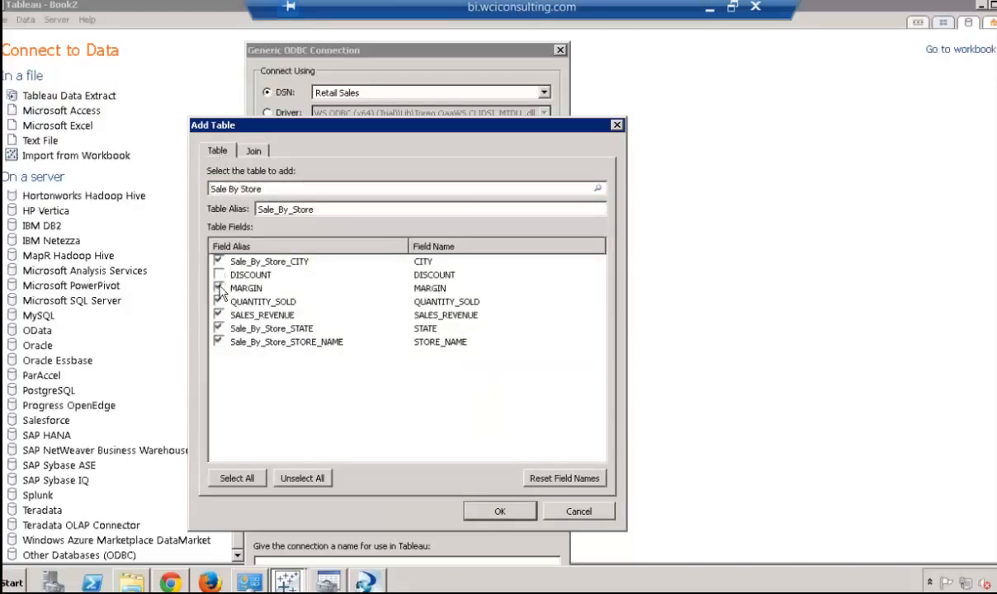
pyautogui.click(218, 288)
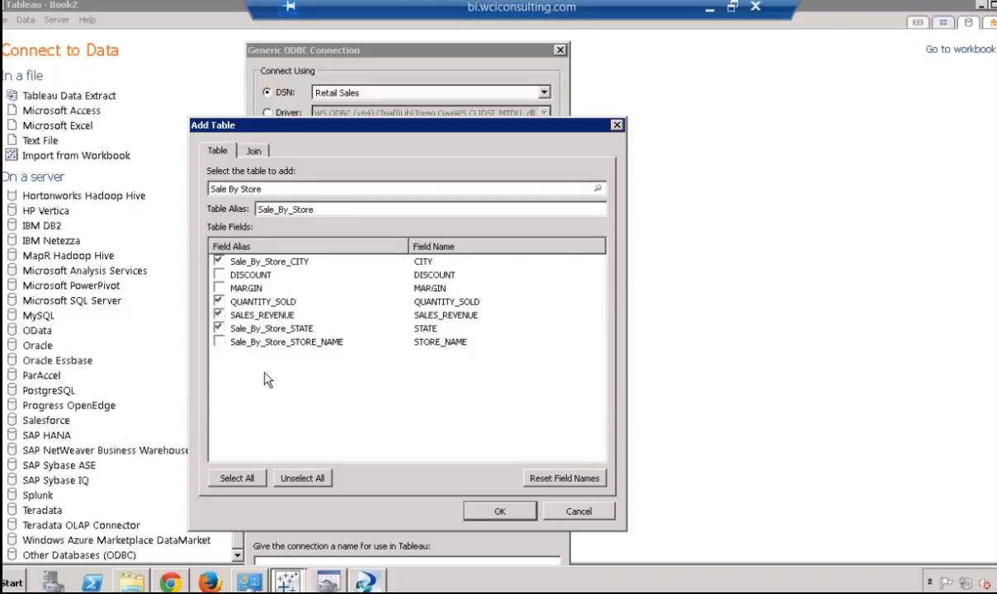
pyautogui.click(487, 511)
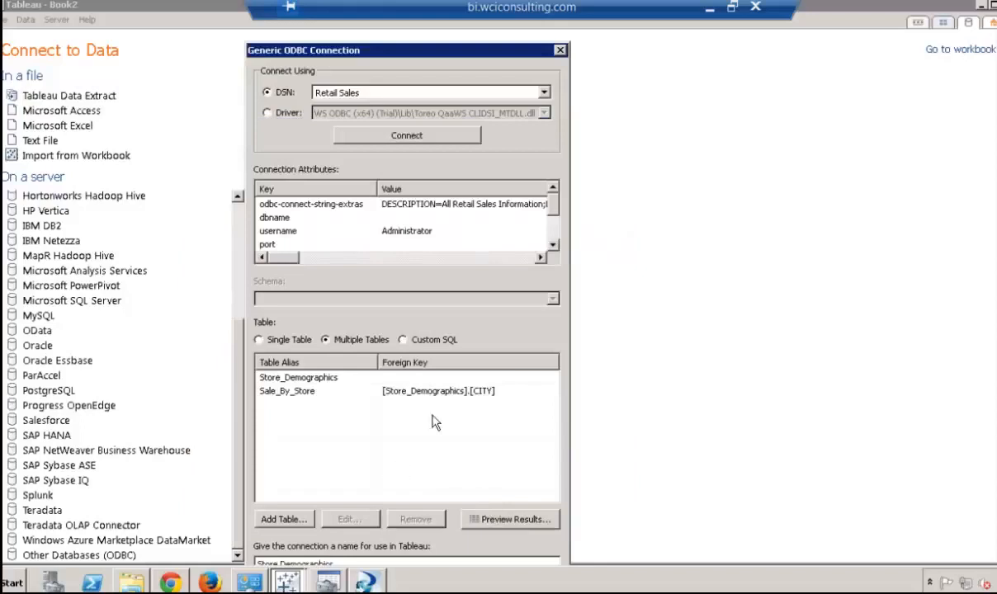
# Preview the joined tables' results, examine the columns through SALES_REVENUE, and close the preview.
pyautogui.click(509, 526)
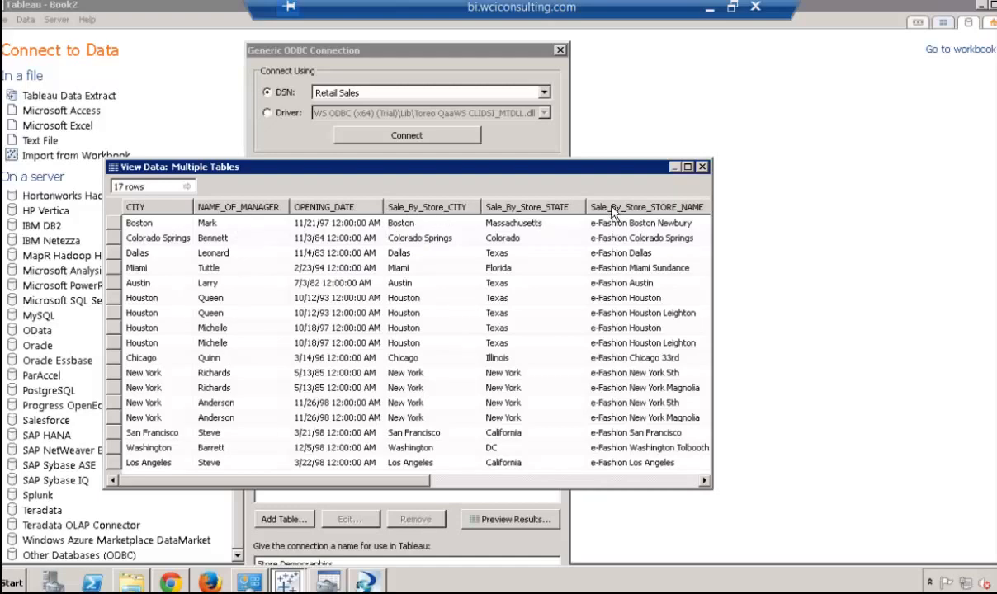
pyautogui.moveTo(369, 478); pyautogui.dragTo(650, 482)
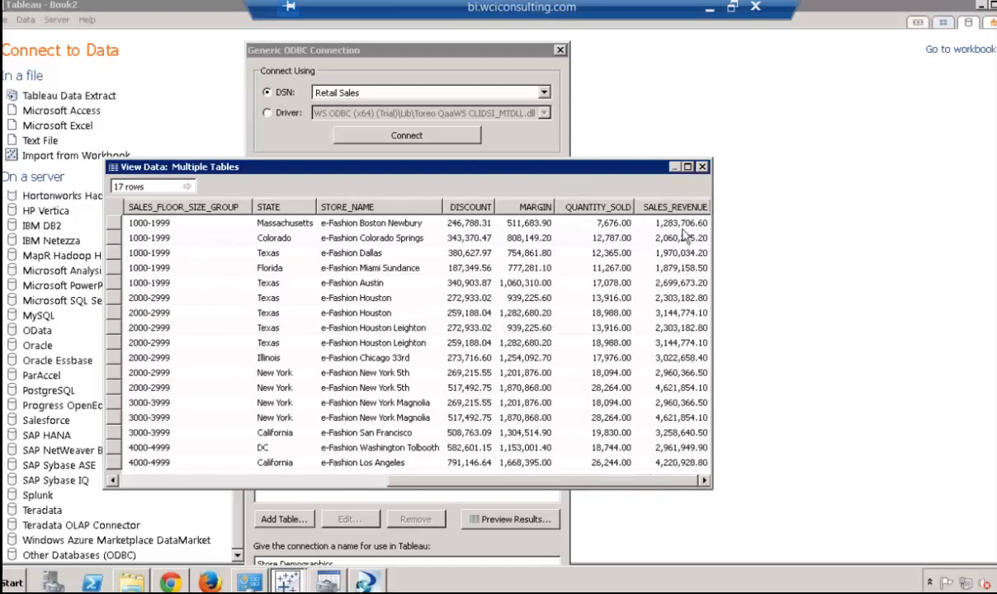
pyautogui.click(702, 168)
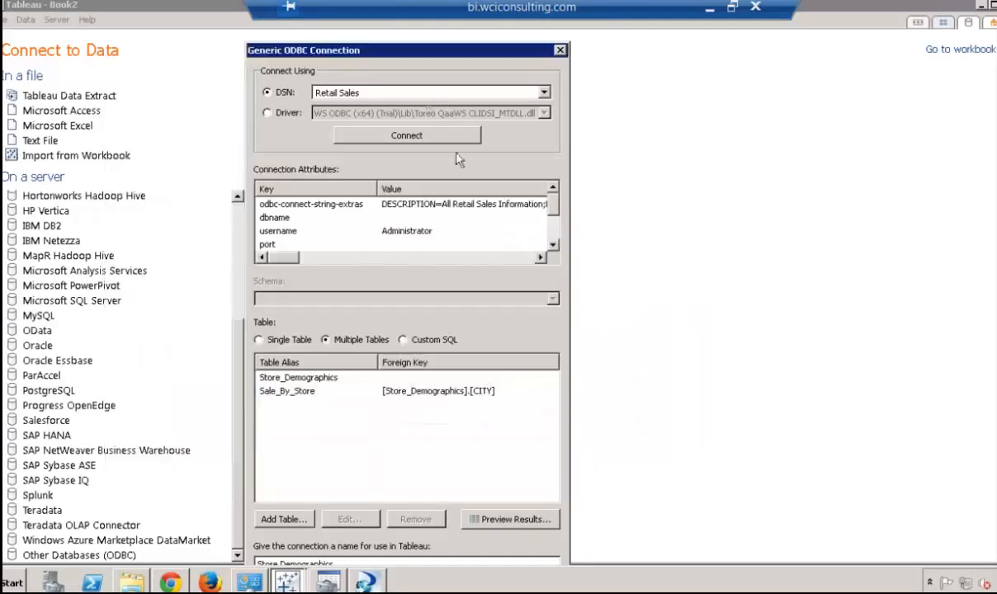
# Name the Tableau connection "Store Sales" and confirm the ODBC connection settings.
pyautogui.moveTo(364, 49); pyautogui.dragTo(369, 28)
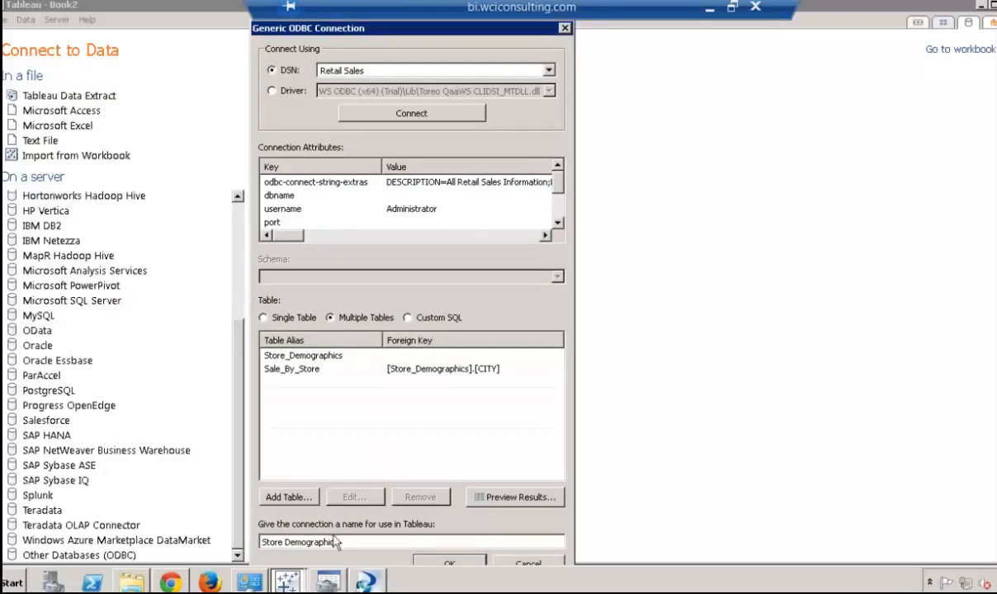
pyautogui.moveTo(346, 542); pyautogui.dragTo(287, 545)
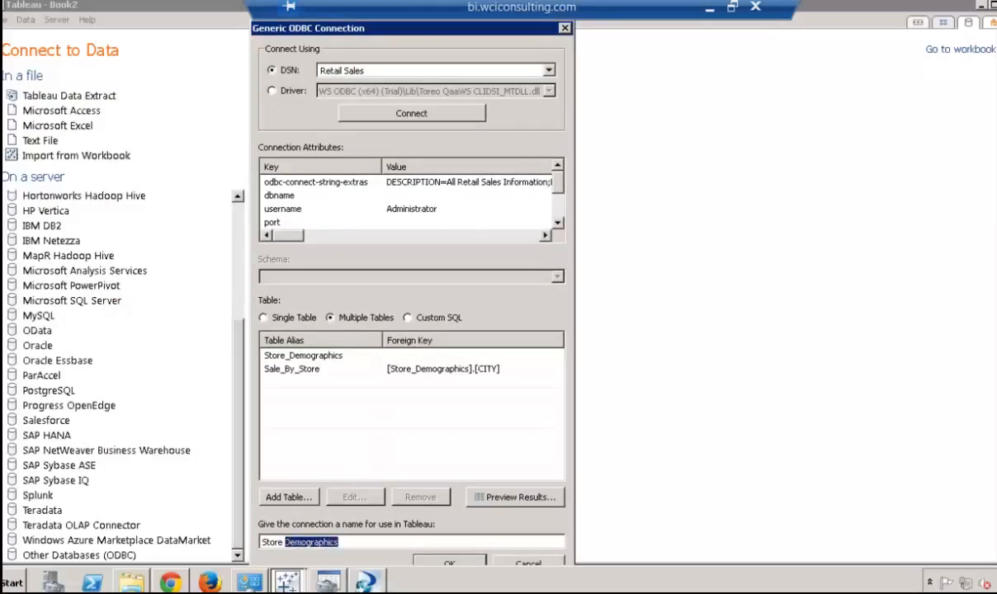
pyautogui.write('Store Sales')
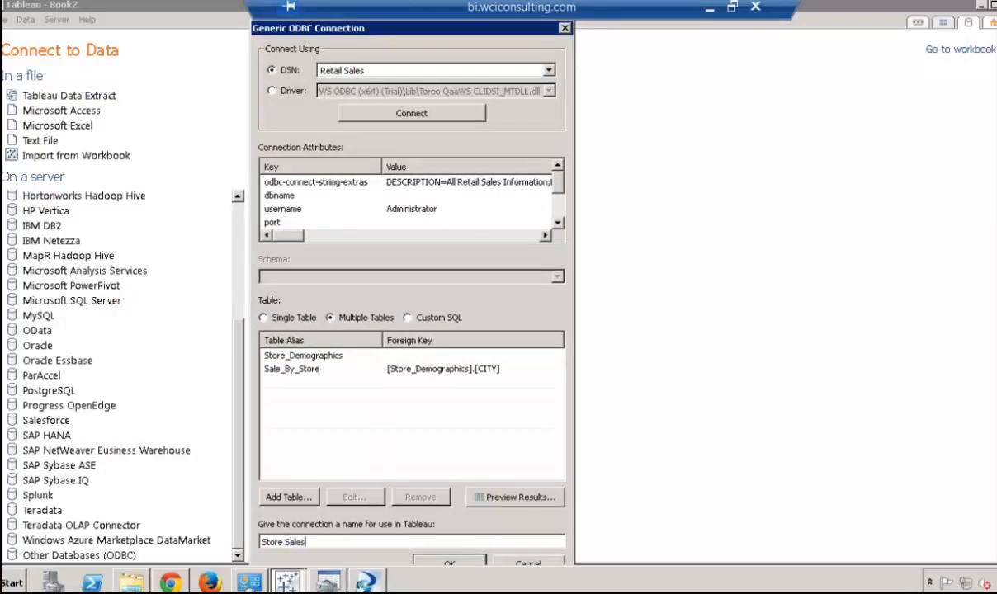
pyautogui.click(449, 563)
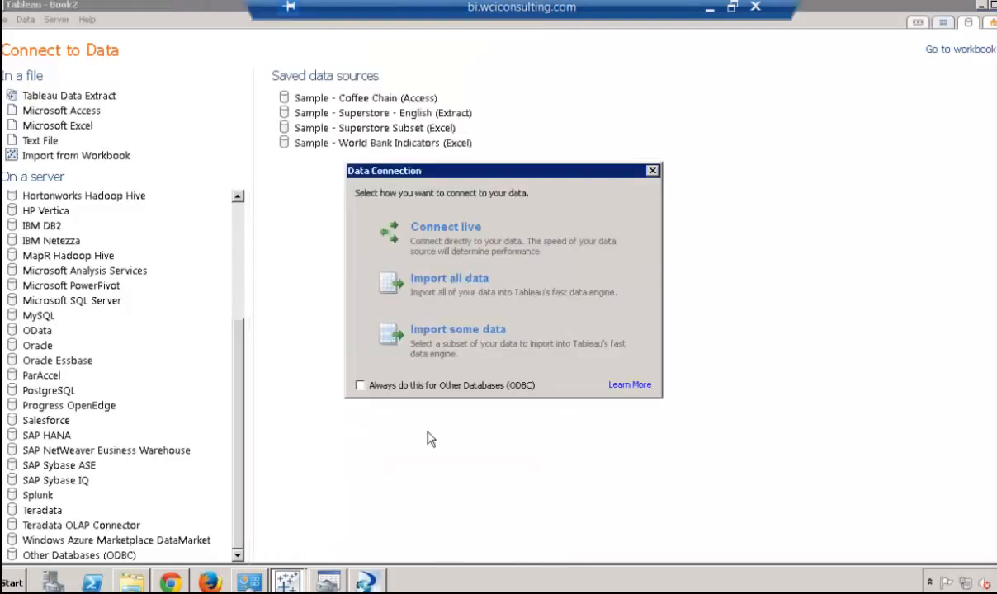
# Import all data from the connection and save the extract as Store Sales.tde.
pyautogui.click(443, 287)
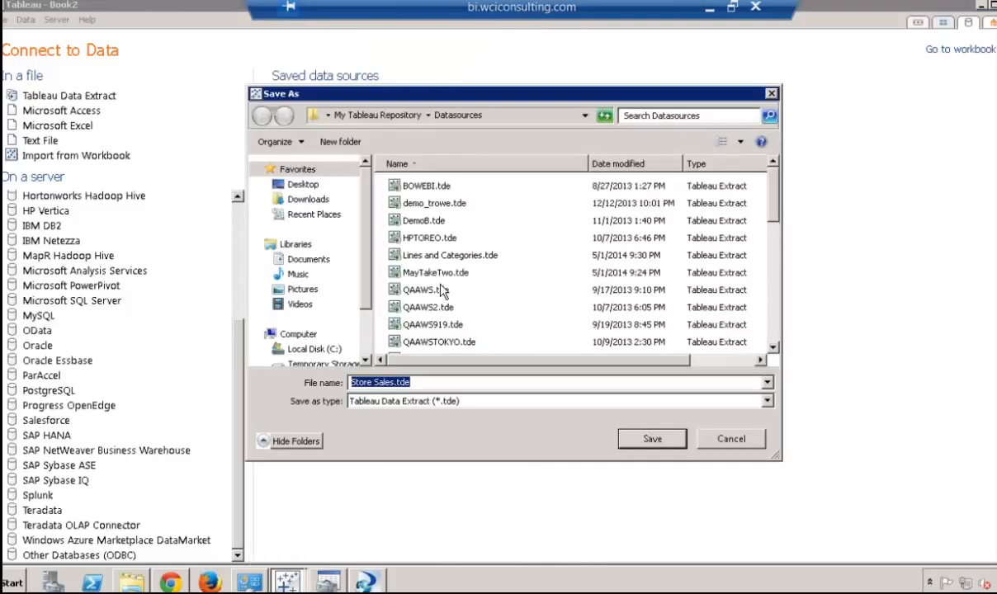
pyautogui.click(620, 440)
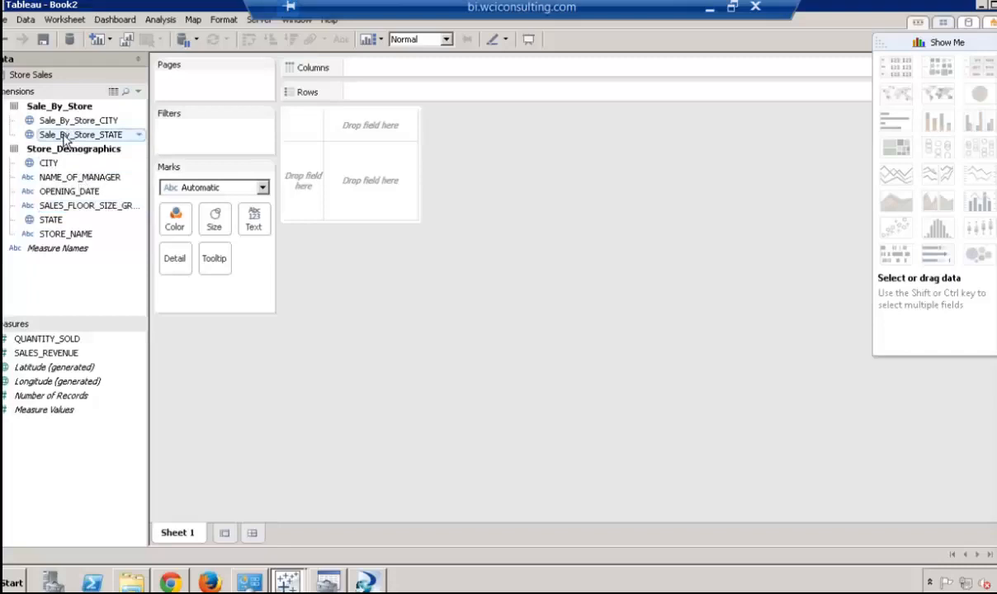
# Build a filled map showing SALES_REVENUE by Sale_By_Store_STATE.
pyautogui.moveTo(66, 139); pyautogui.dragTo(349, 126)
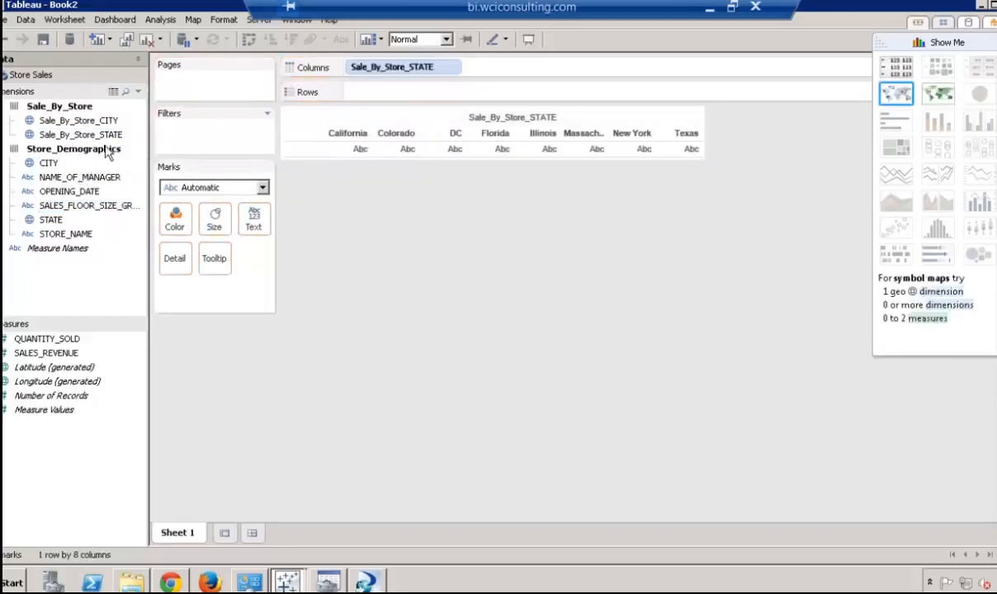
pyautogui.moveTo(41, 352); pyautogui.dragTo(357, 156)
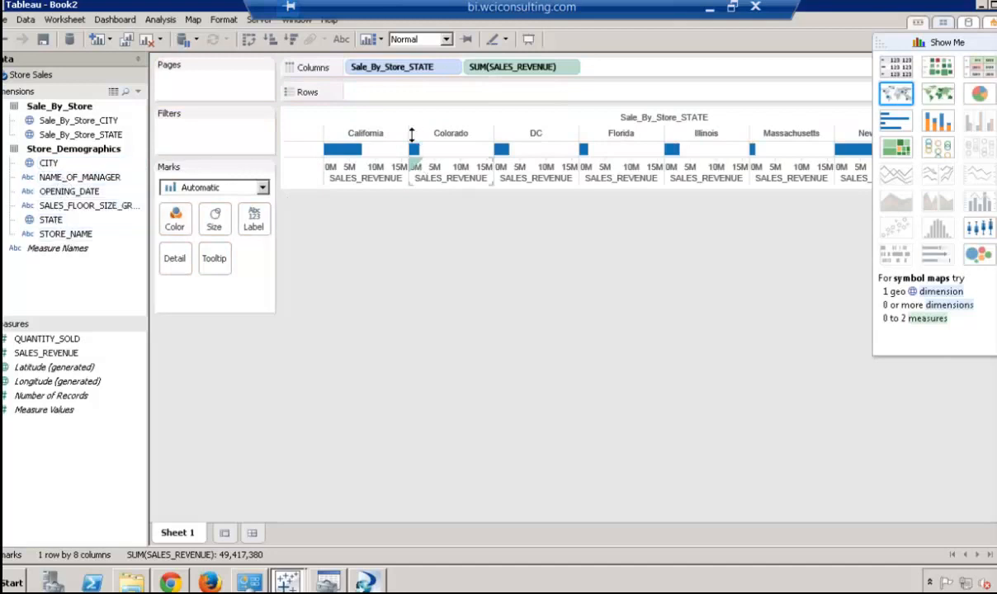
pyautogui.click(940, 95)
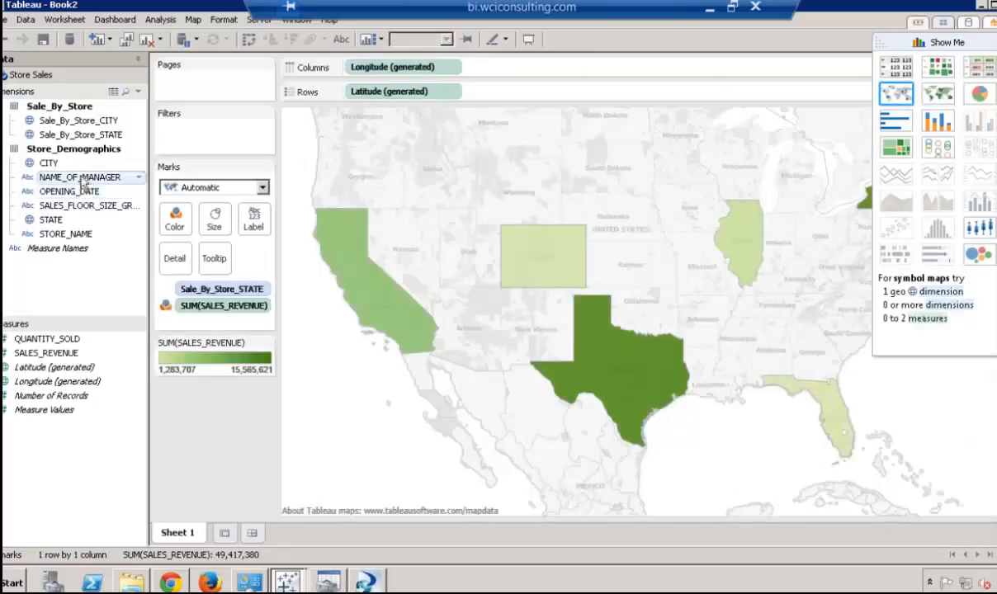
# Add NAME_OF_MANAGER, OPENING_DATE and SALES_FLOOR_SIZE_GROUP to the map's tooltip and check it on Texas, California and Illinois.
pyautogui.moveTo(85, 180); pyautogui.dragTo(216, 262)
pyautogui.moveTo(74, 191); pyautogui.dragTo(216, 261)
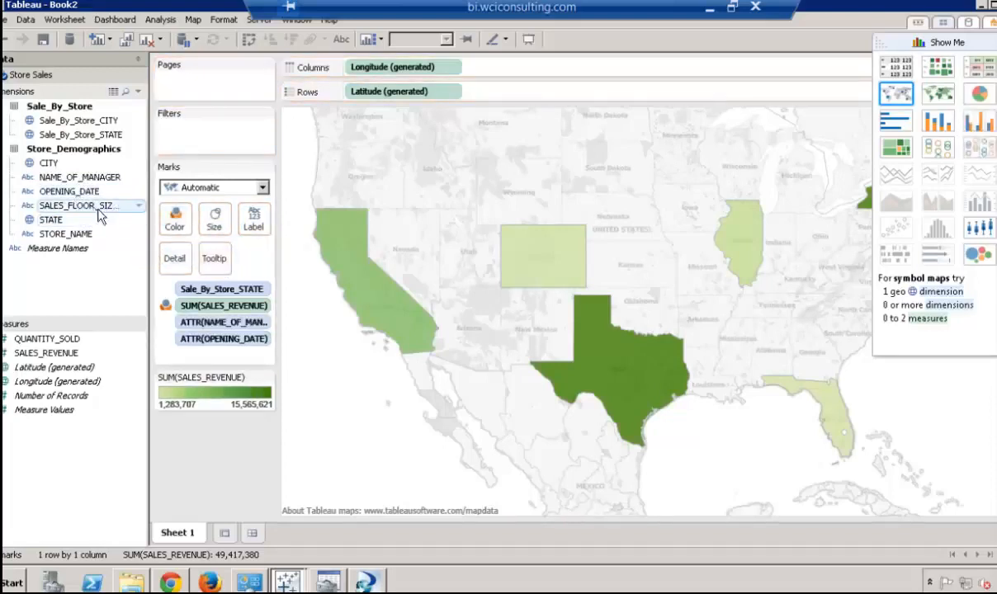
pyautogui.moveTo(98, 215); pyautogui.dragTo(214, 260)
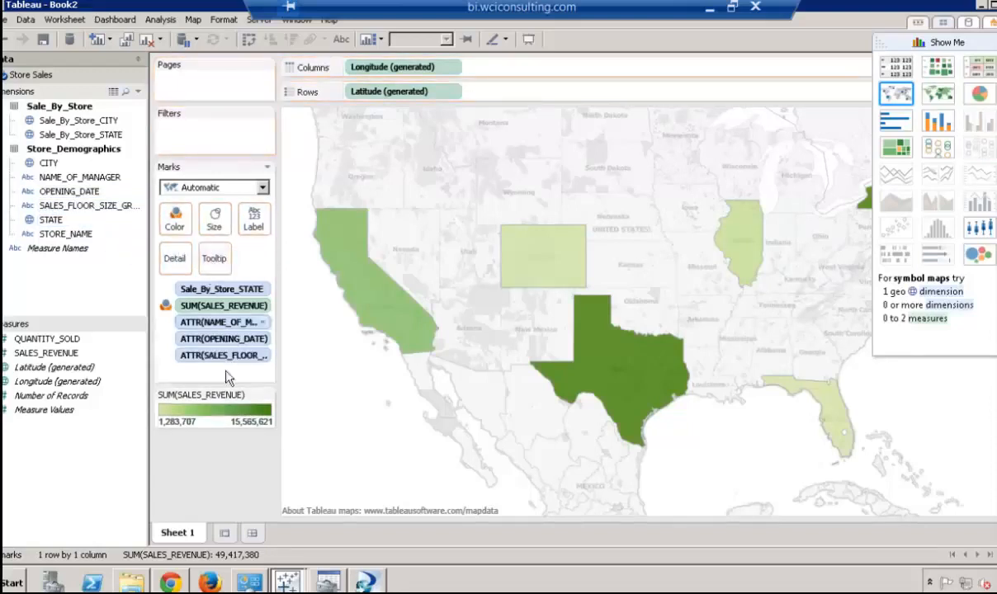
pyautogui.moveTo(622, 382)
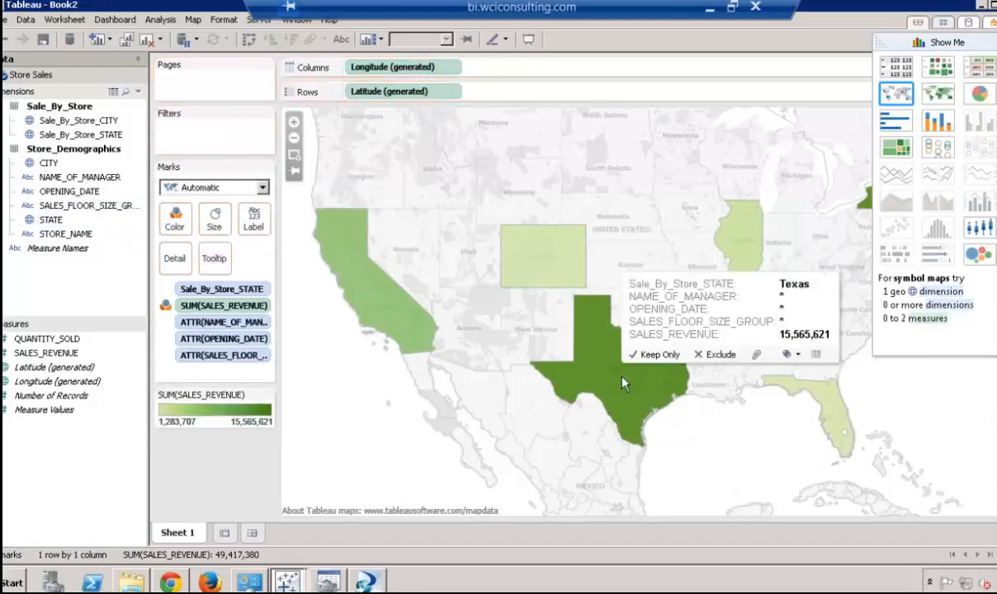
pyautogui.moveTo(378, 300)
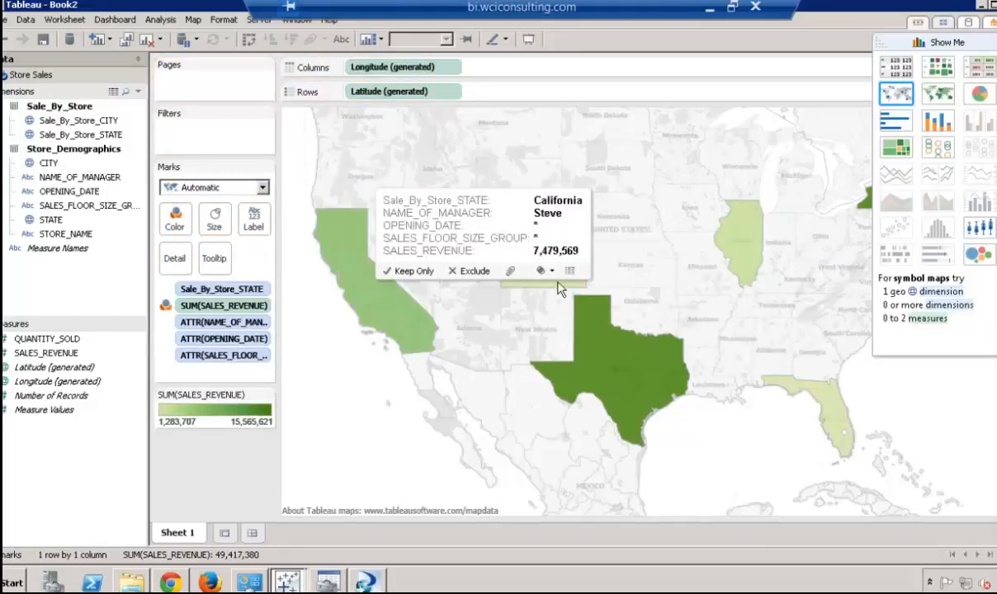
pyautogui.moveTo(753, 239)
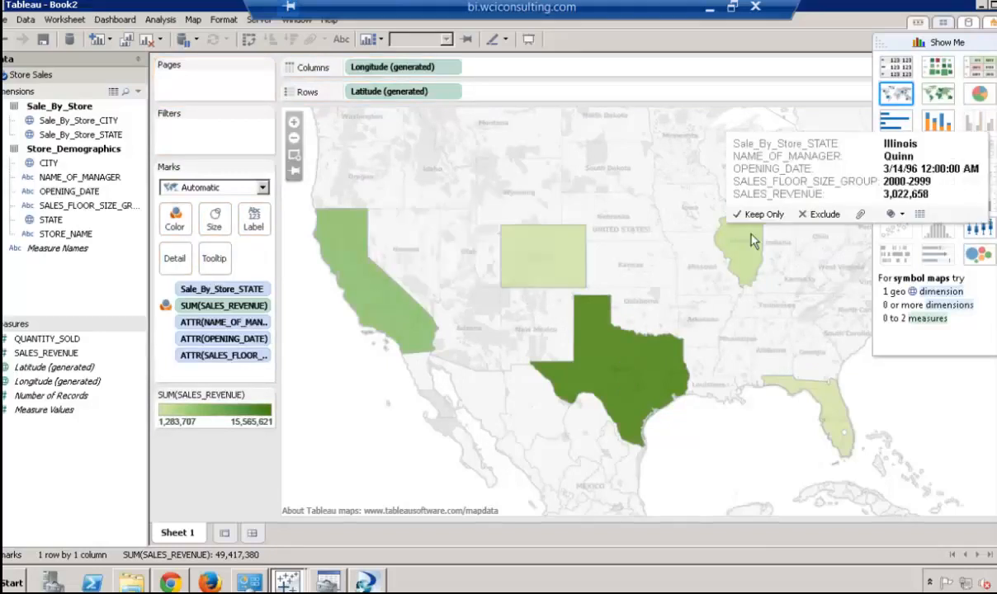
# Change the filled map to a symbol map and replace its state field with Sale_By_Store_CITY.
pyautogui.click(898, 96)
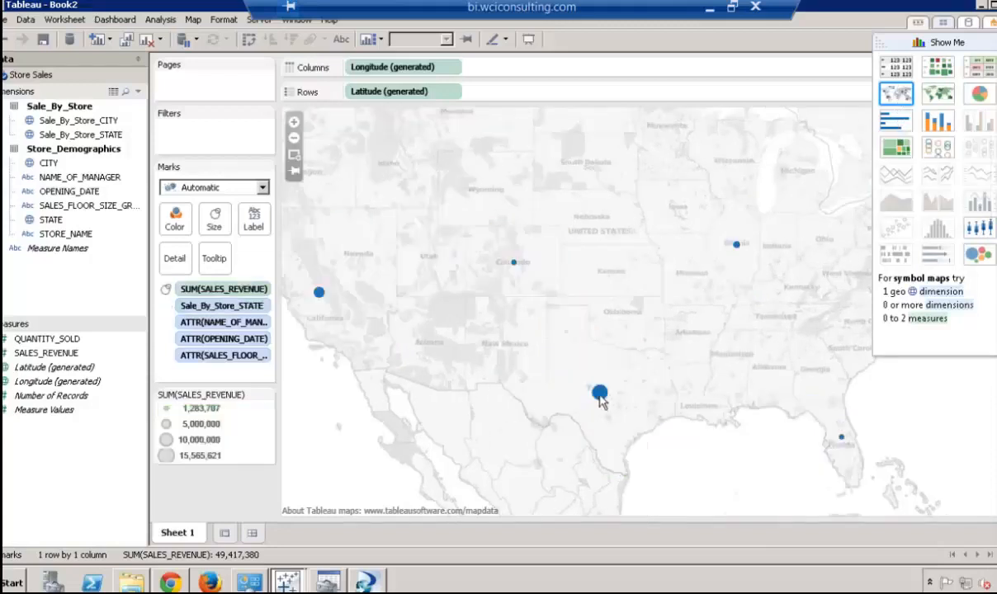
pyautogui.moveTo(600, 397)
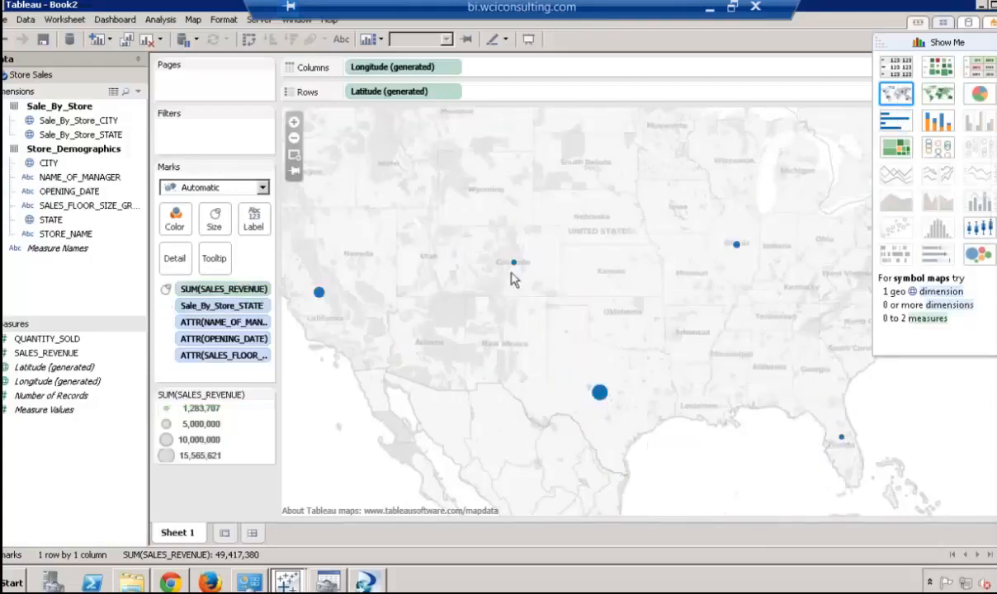
pyautogui.click(263, 305)
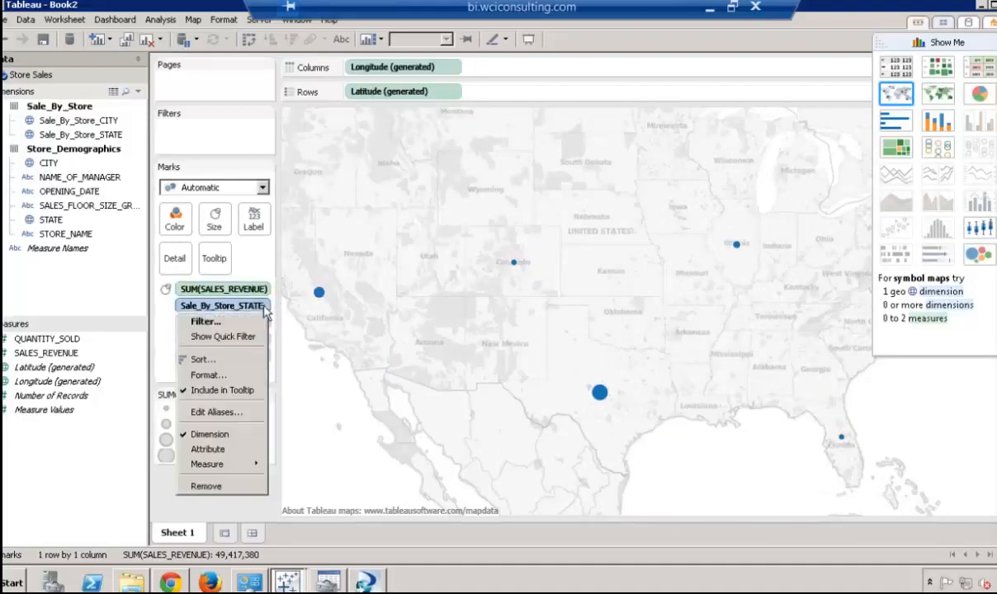
pyautogui.click(218, 310)
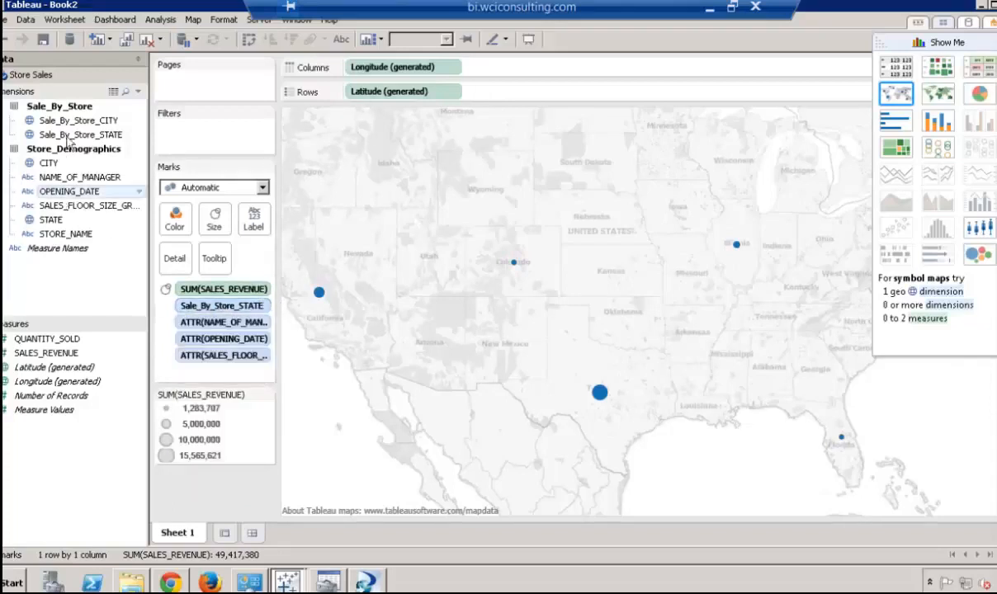
pyautogui.moveTo(73, 122); pyautogui.dragTo(208, 306)
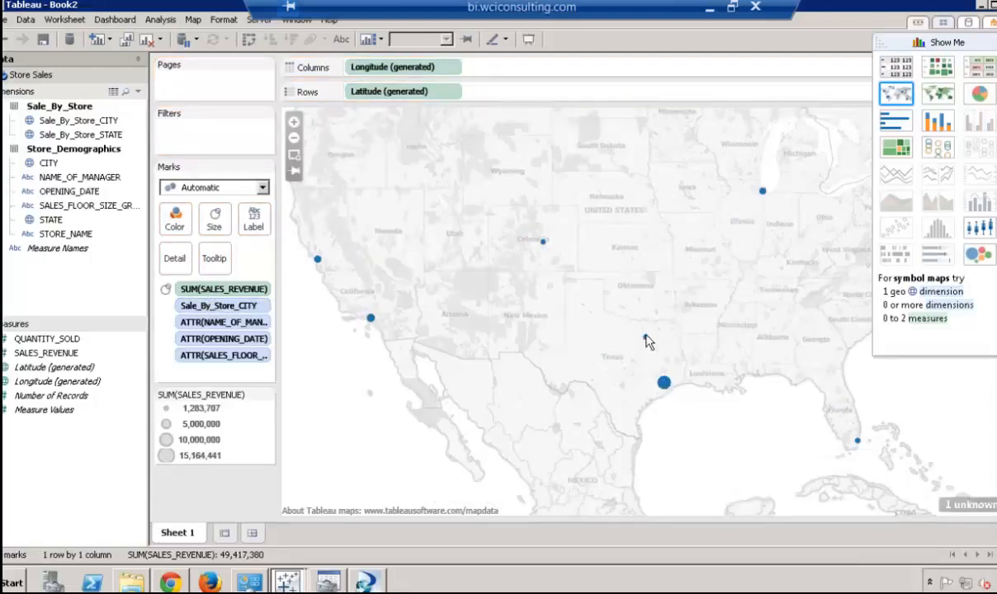
pyautogui.moveTo(647, 340)
pyautogui.moveTo(543, 242)
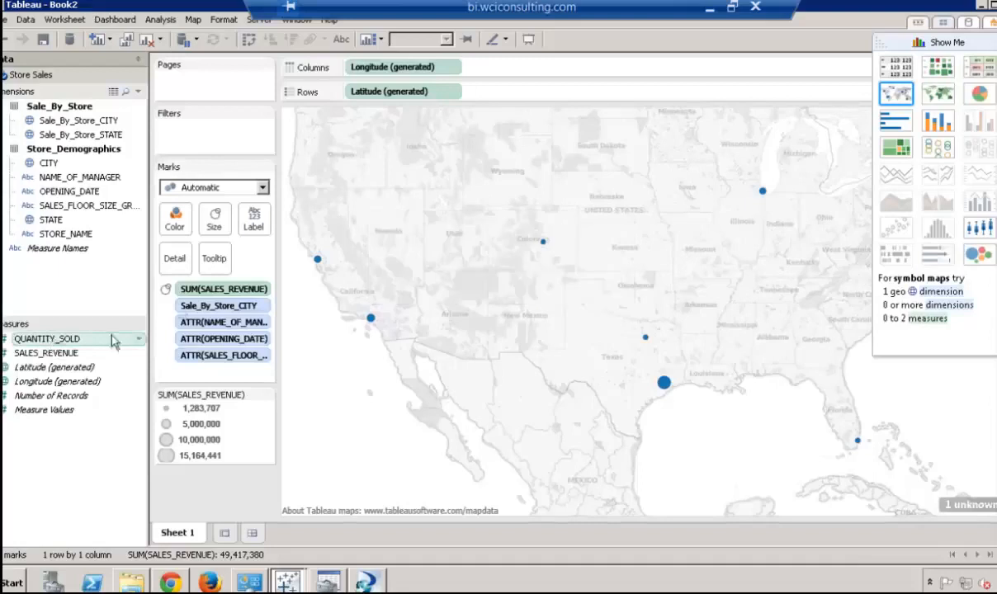
# Color the city symbols by QUANTITY_SOLD and inspect the Houston and Los Angeles area marks.
pyautogui.moveTo(50, 339); pyautogui.dragTo(175, 219)
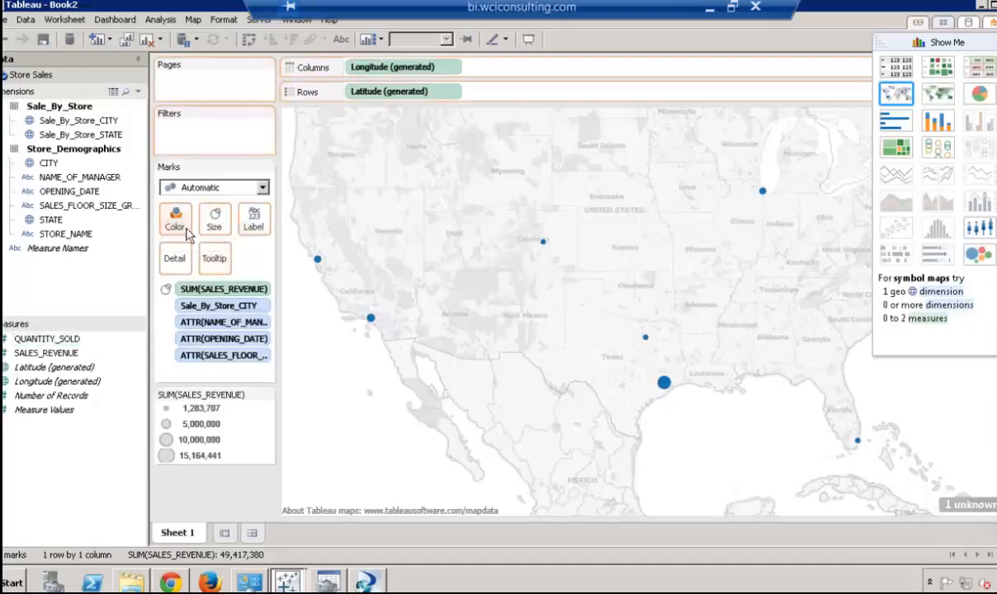
pyautogui.moveTo(666, 387)
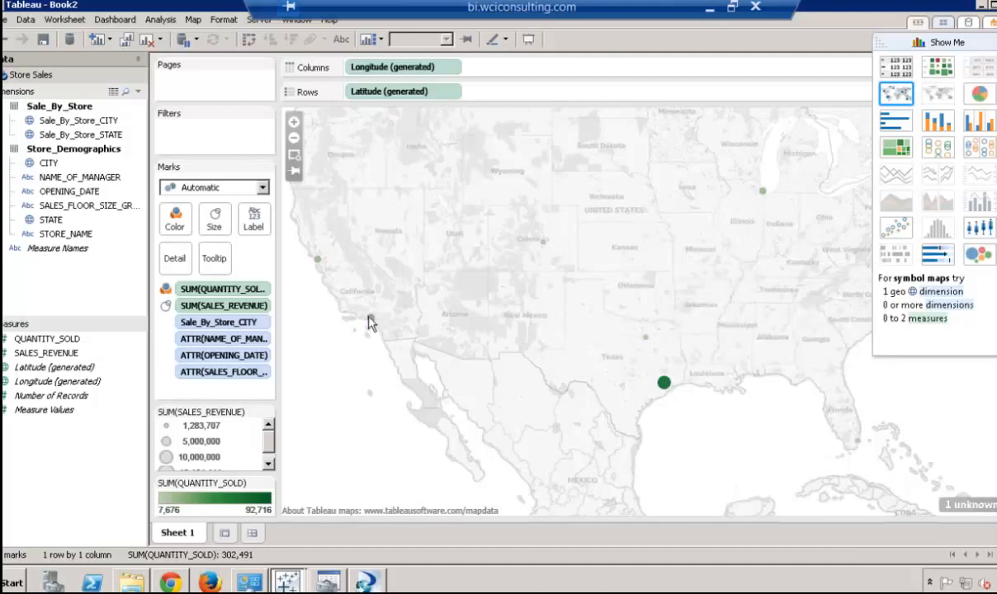
pyautogui.moveTo(371, 322)
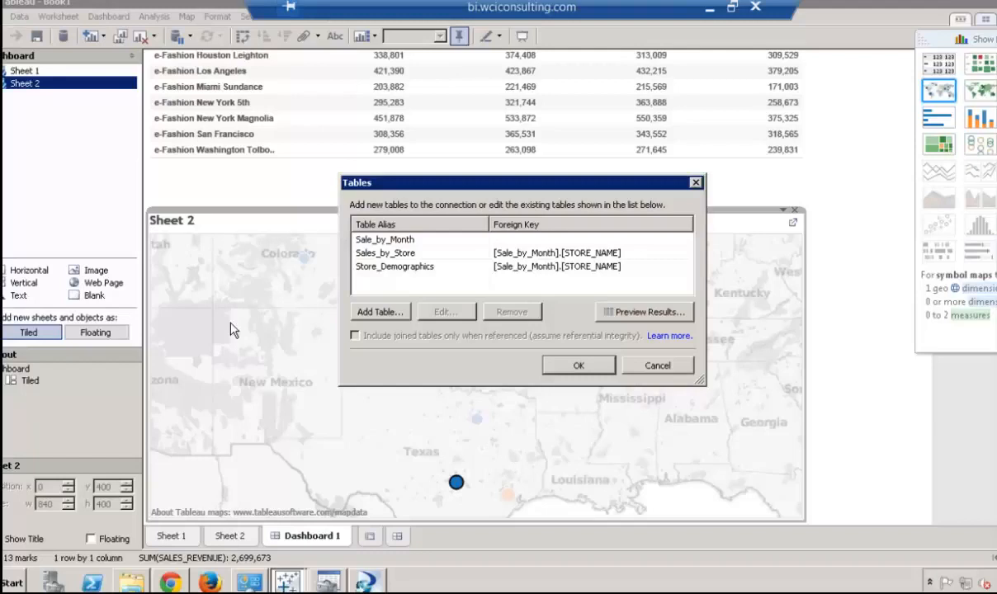
# In the Book1 workbook's connection, examine the Sale_by_Month table's fields and its STORE_NAME join clause, and confirm the tables.
pyautogui.click(373, 238)
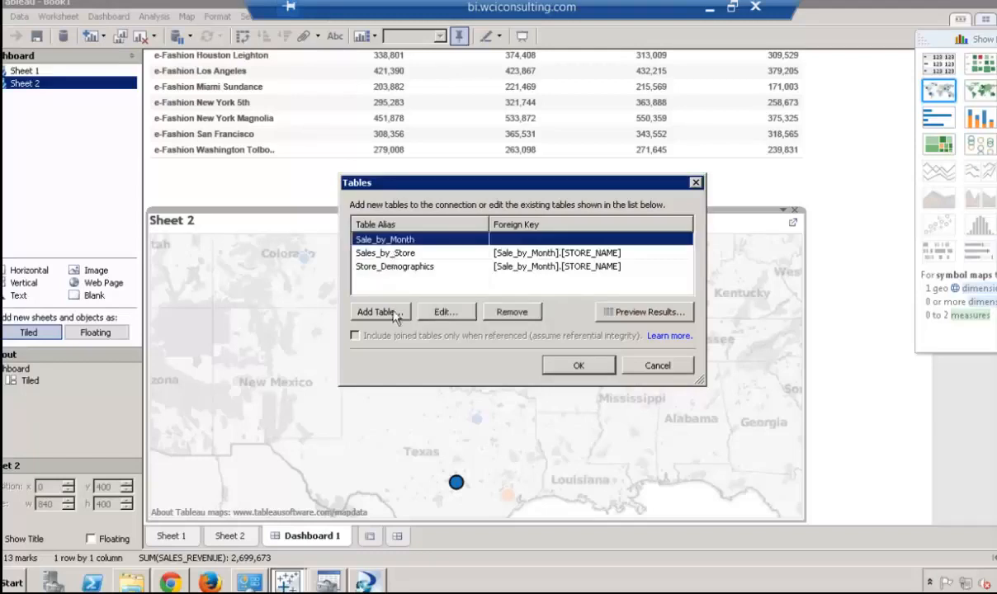
pyautogui.click(446, 312)
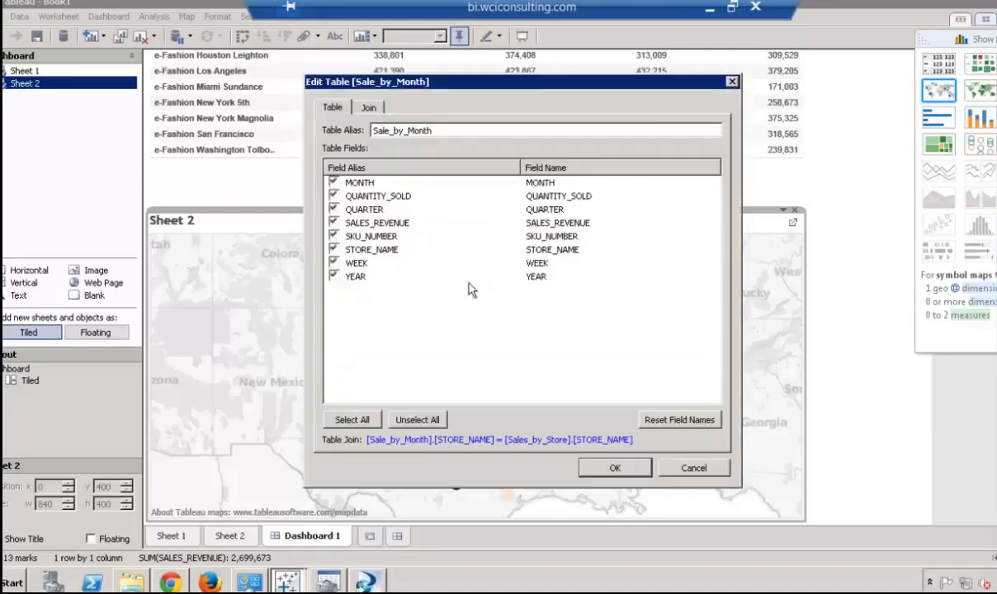
pyautogui.moveTo(372, 251); pyautogui.dragTo(395, 293)
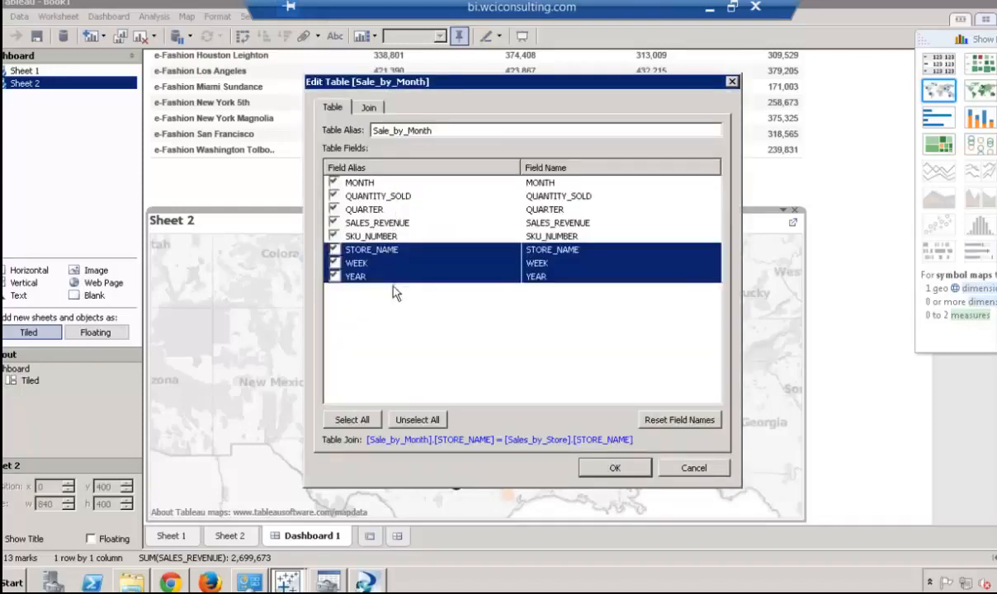
pyautogui.click(368, 108)
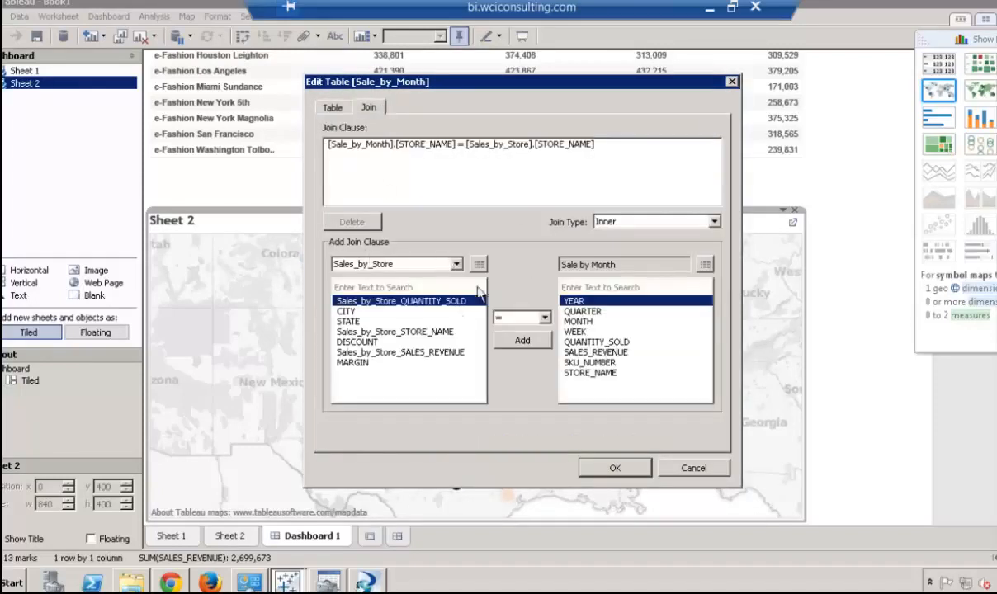
pyautogui.click(615, 469)
pyautogui.click(587, 365)
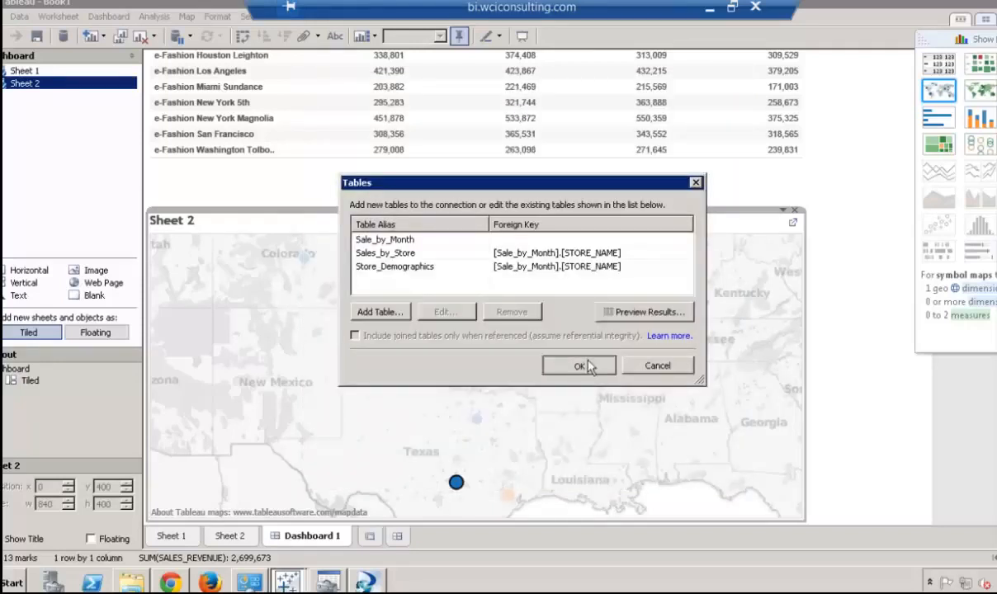
pyautogui.click(574, 320)
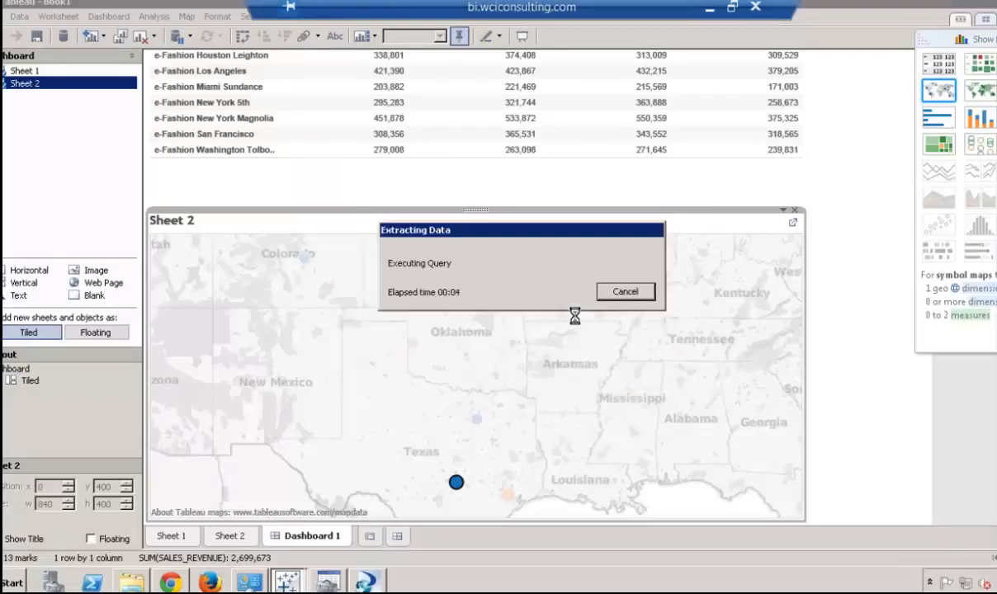
# In Sheet 1's quarterly revenue table, add STATE to the rows ahead of the store name and replace it with CITY.
pyautogui.click(173, 538)
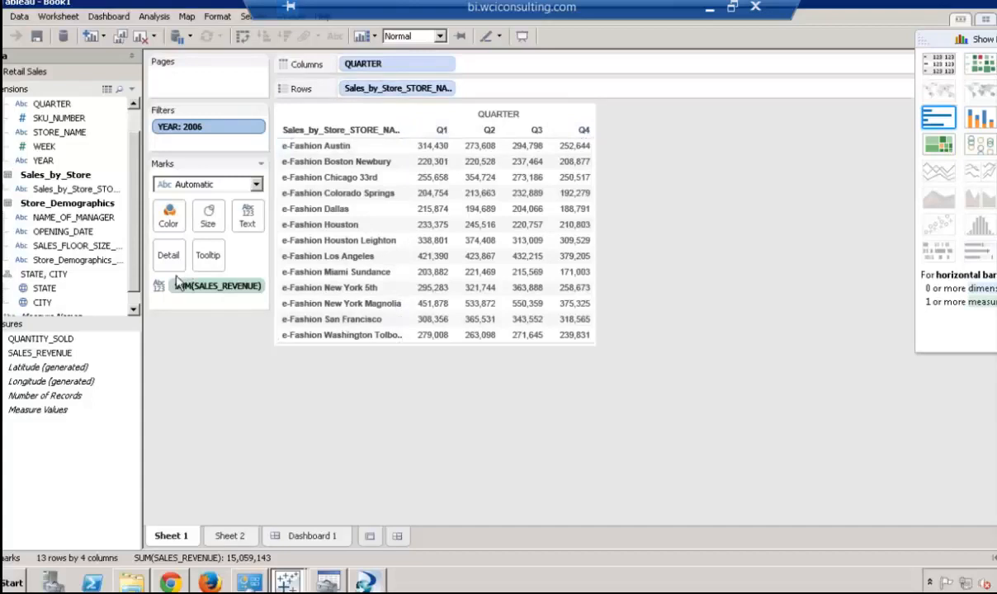
pyautogui.scroll(1, 126, 224)
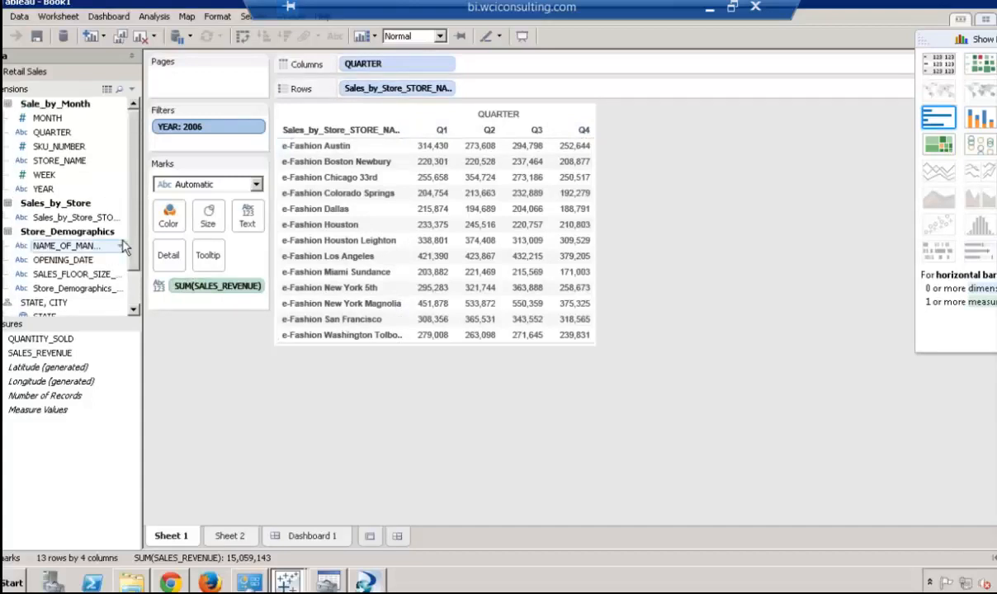
pyautogui.scroll(-1, 57, 276)
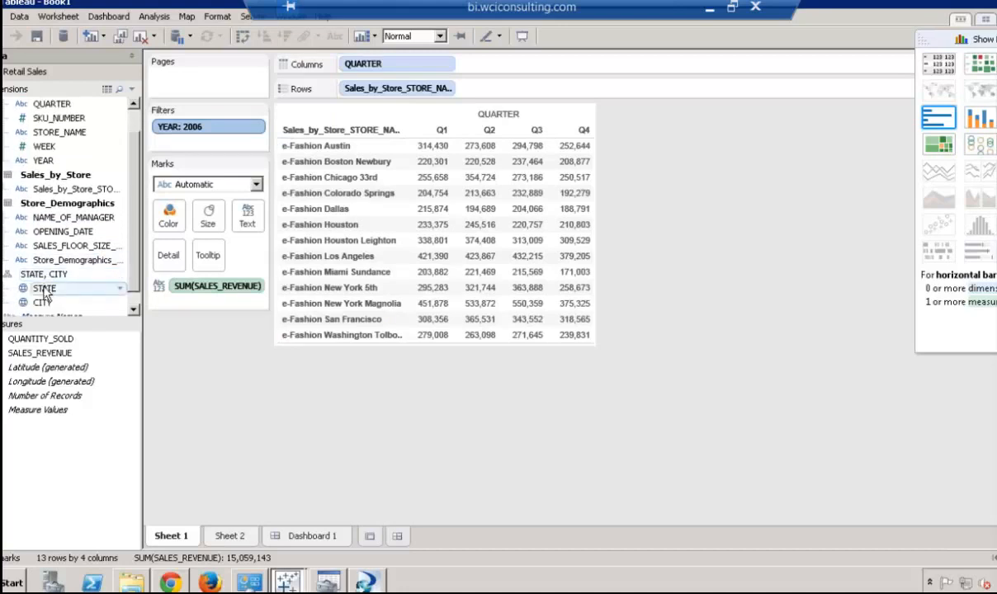
pyautogui.moveTo(46, 288); pyautogui.dragTo(268, 139)
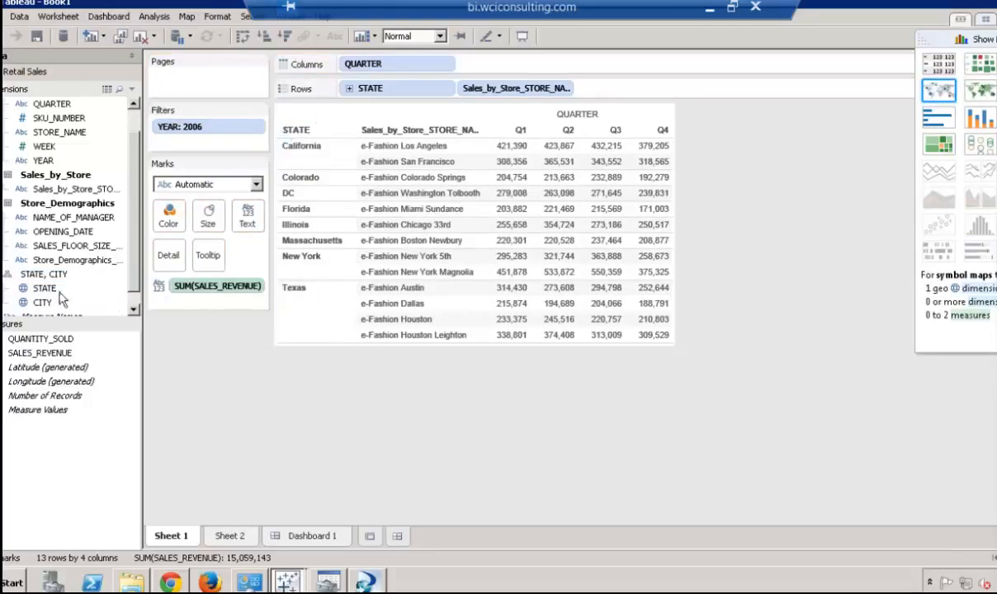
pyautogui.moveTo(39, 306); pyautogui.dragTo(293, 160)
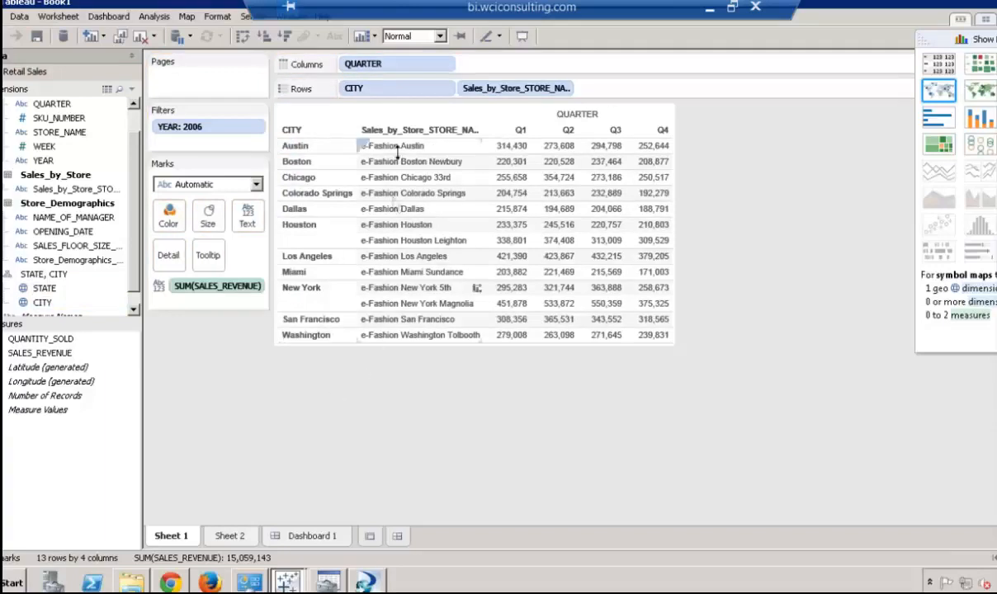